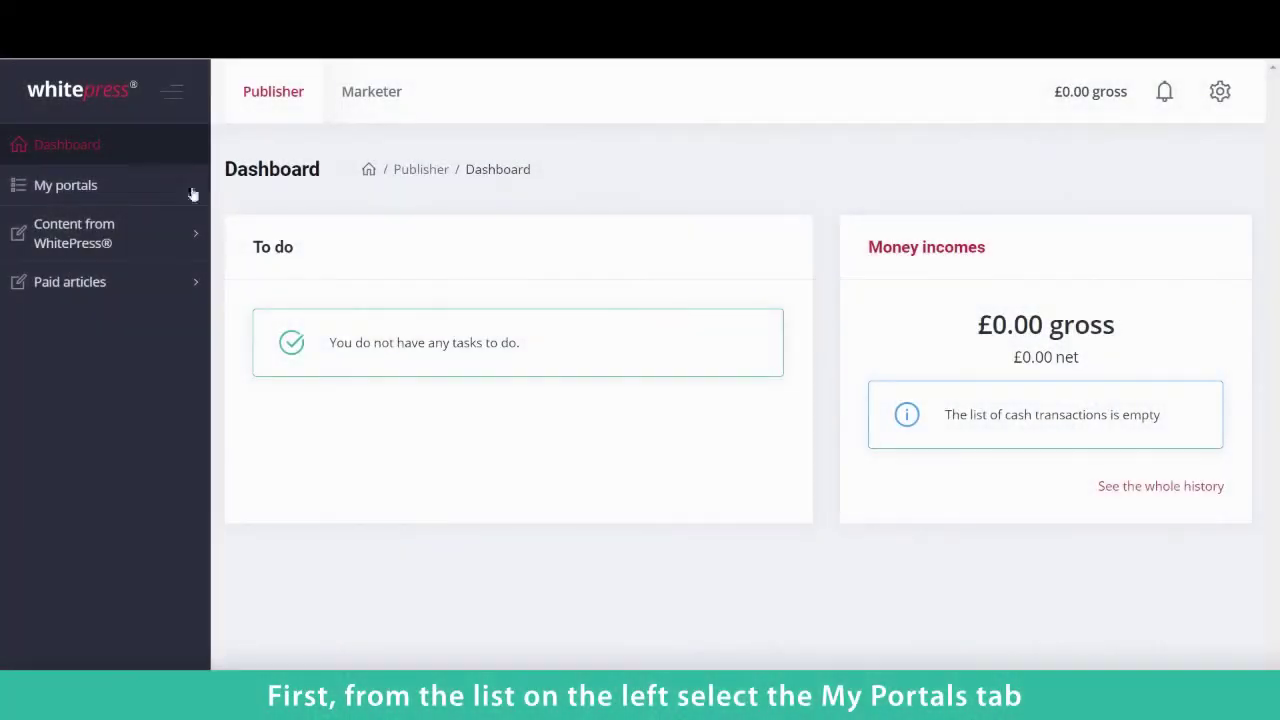
pyautogui.click(134, 190)
pyautogui.click(297, 332)
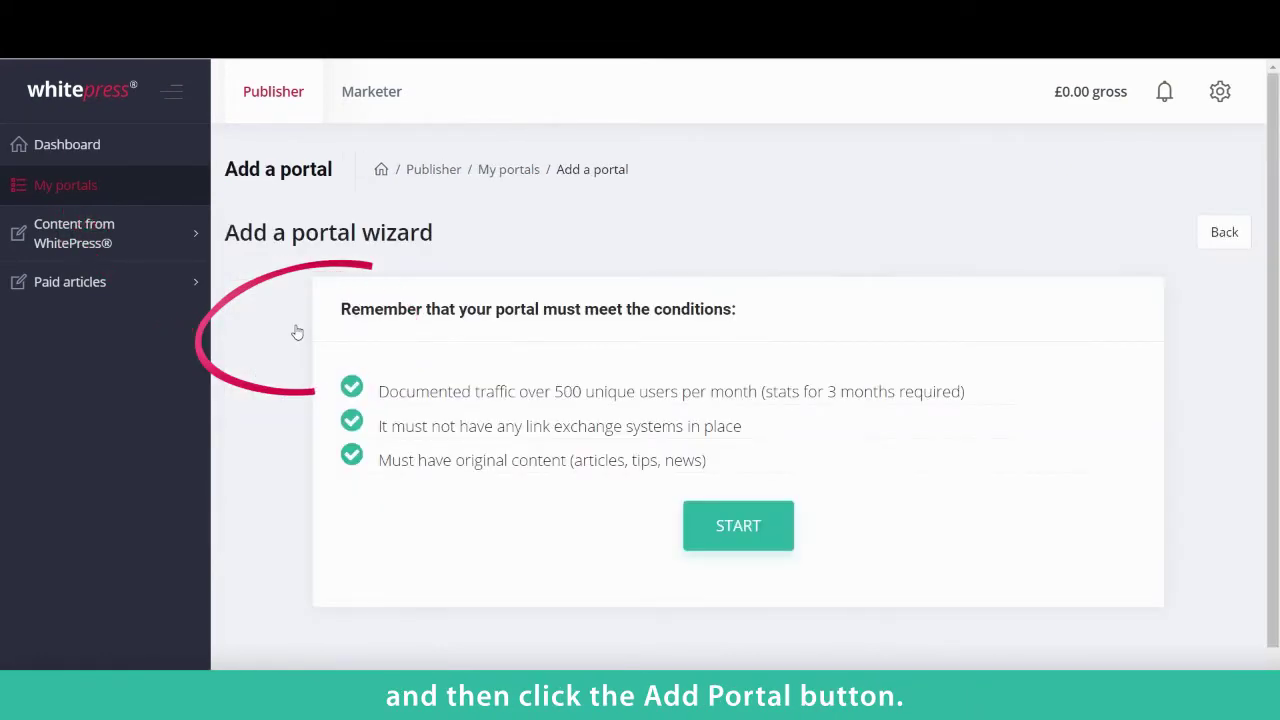
pyautogui.click(772, 529)
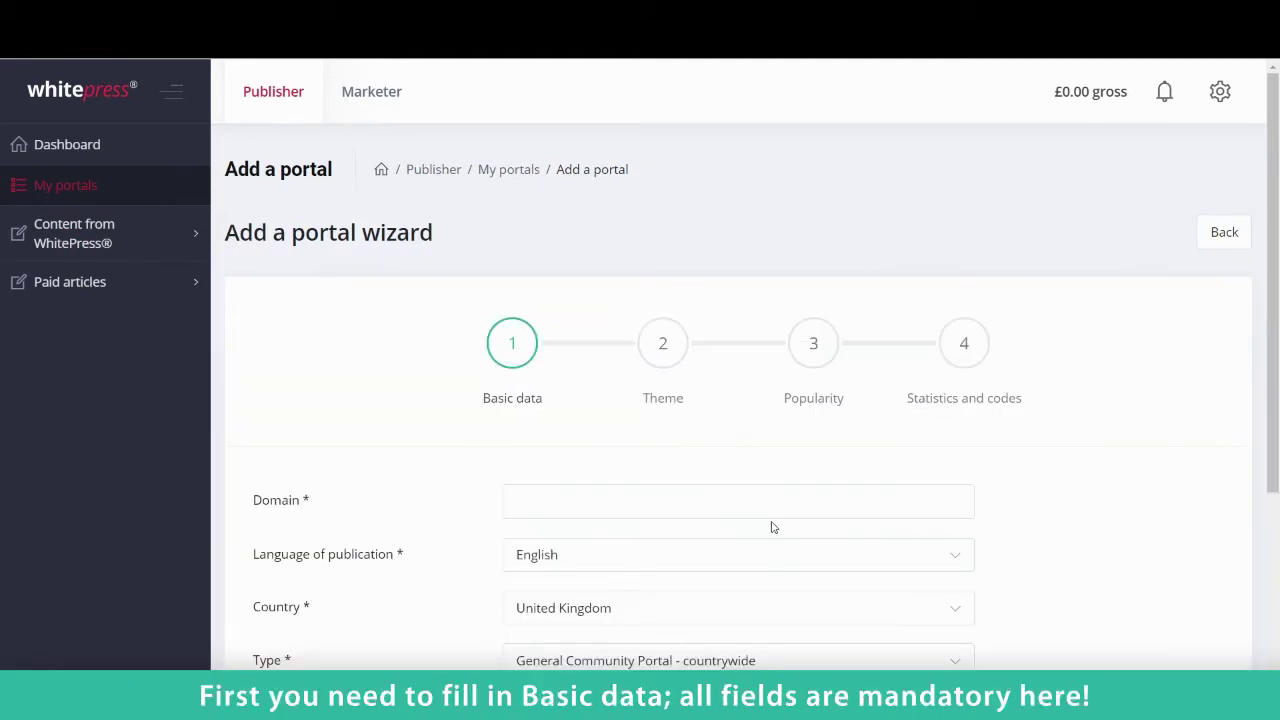
pyautogui.scroll(-2, 771, 527)
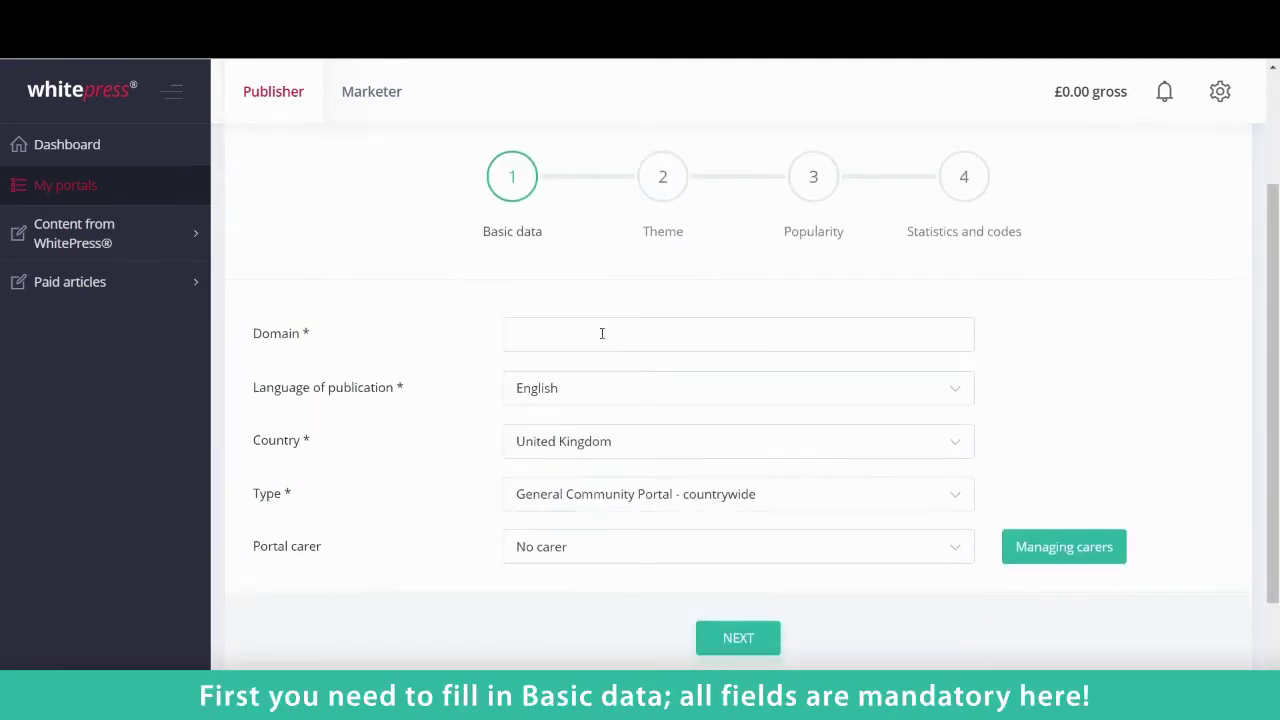
pyautogui.click(602, 332)
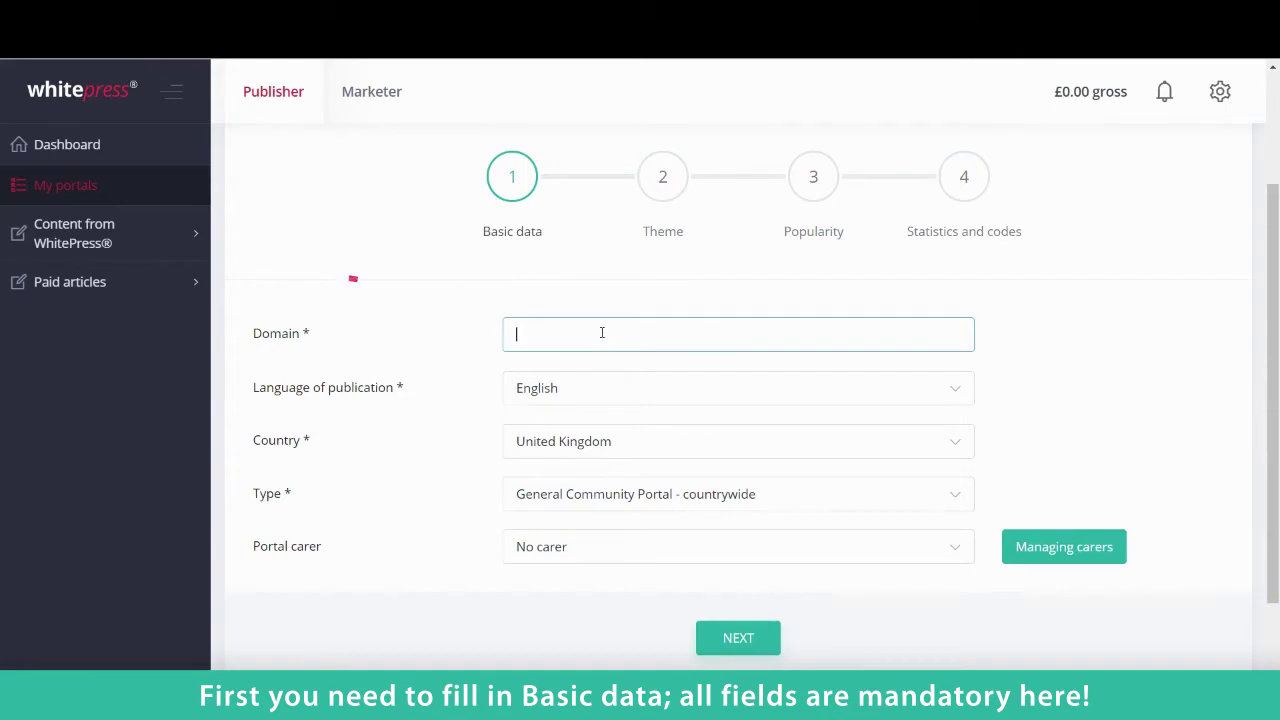
pyautogui.write('www.domain.com')
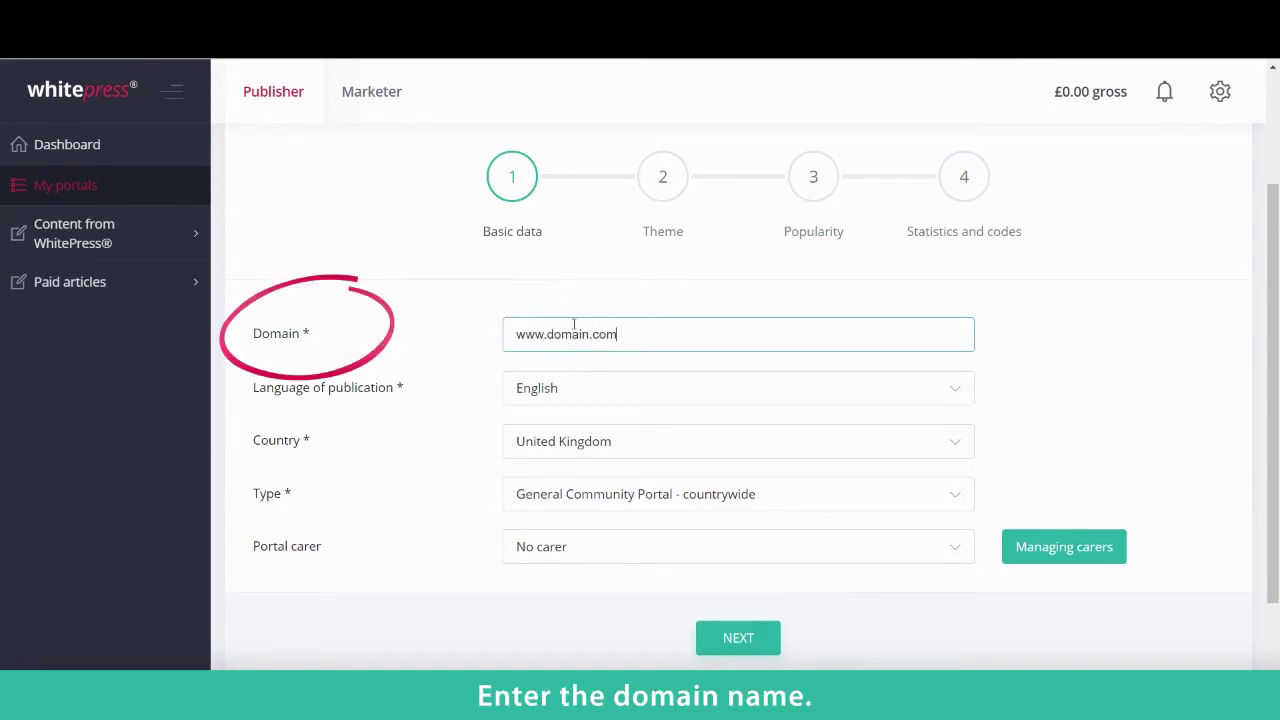
# Step: Keep General Community Portal - countrywide as the portal type and choose English as the language of publication
pyautogui.scroll(-1, 640, 450)
pyautogui.scroll(1, 648, 462)
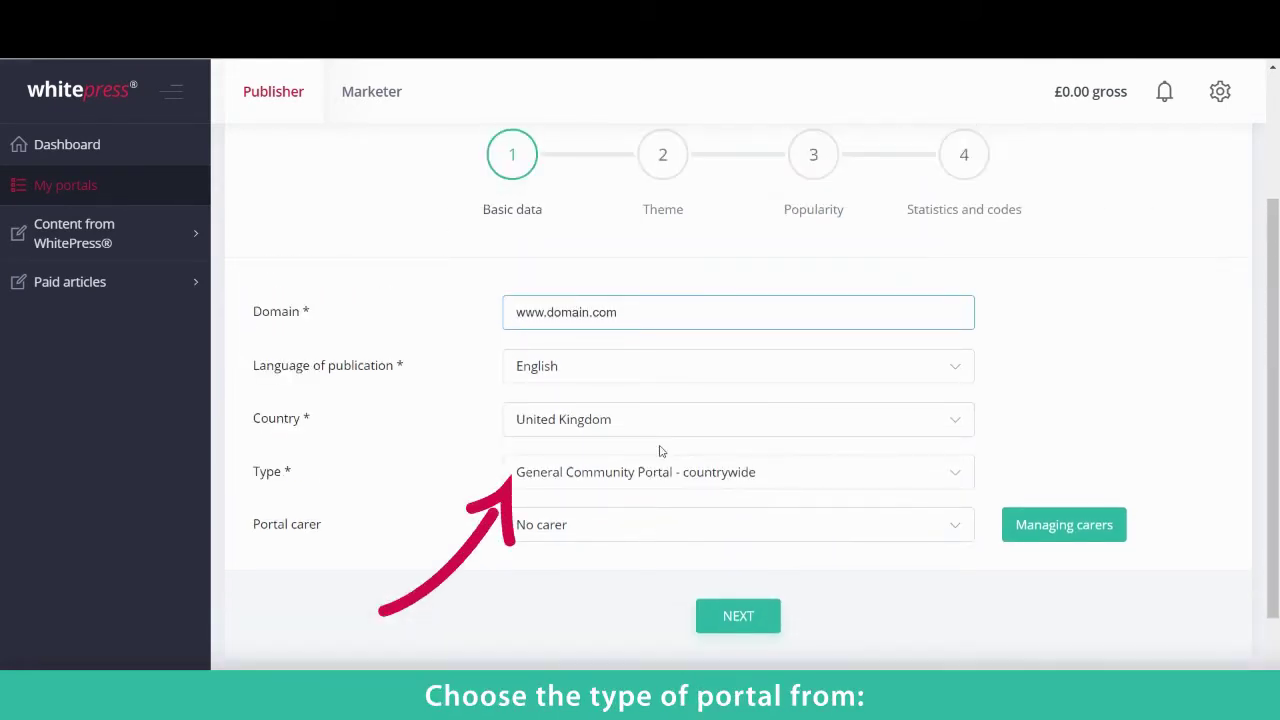
pyautogui.click(662, 468)
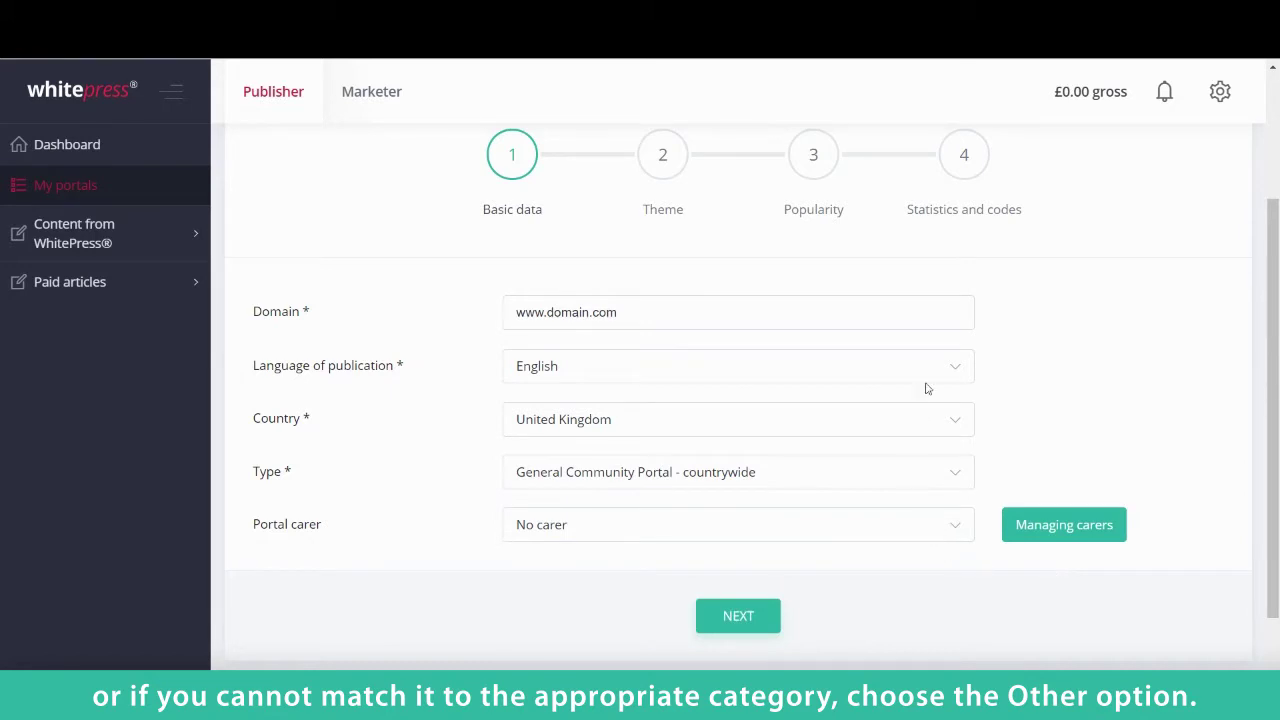
pyautogui.click(937, 364)
pyautogui.scroll(-2, 900, 460)
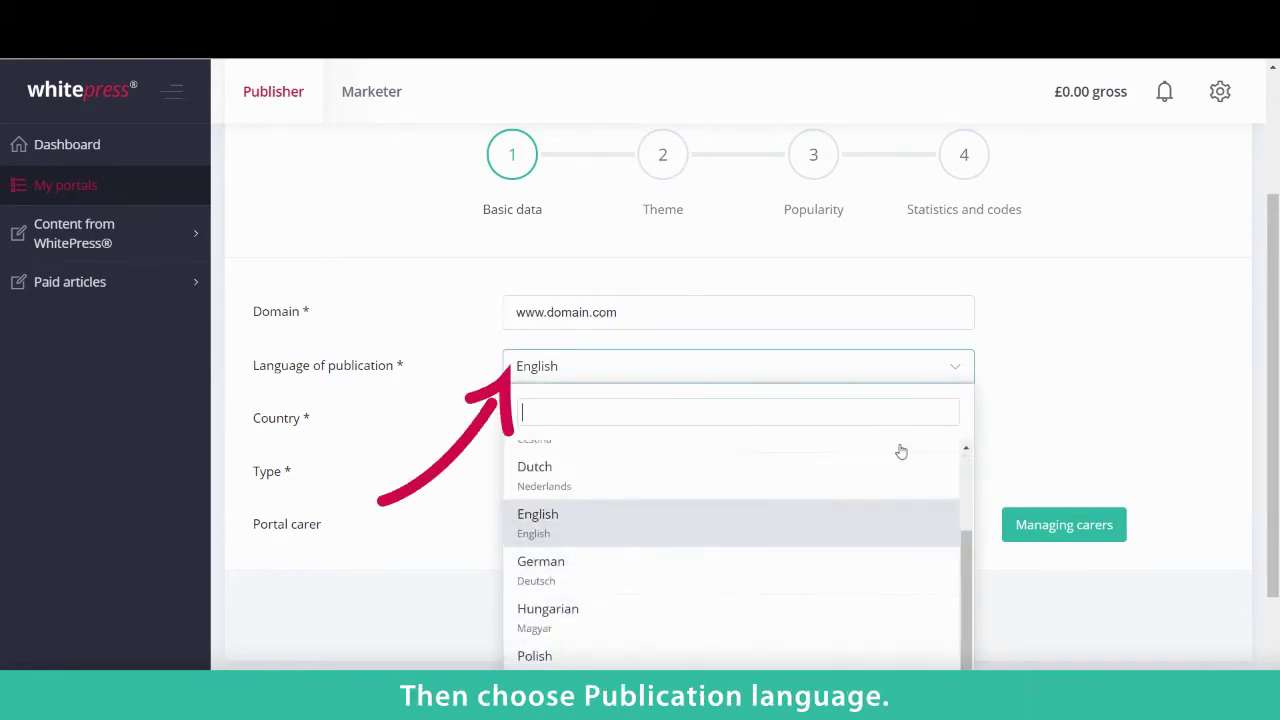
pyautogui.click(796, 497)
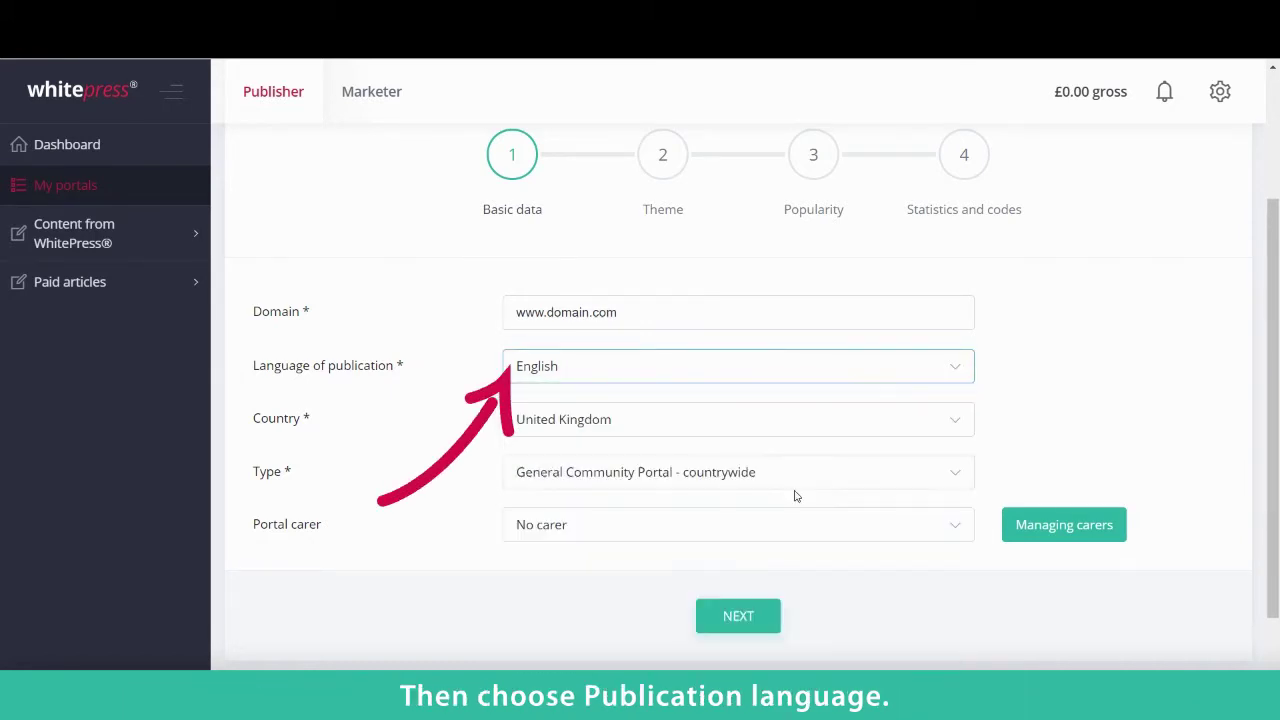
# Step: Choose United Kingdom as the portal's country and continue to the Theme stage
pyautogui.click(843, 420)
pyautogui.scroll(2, 843, 514)
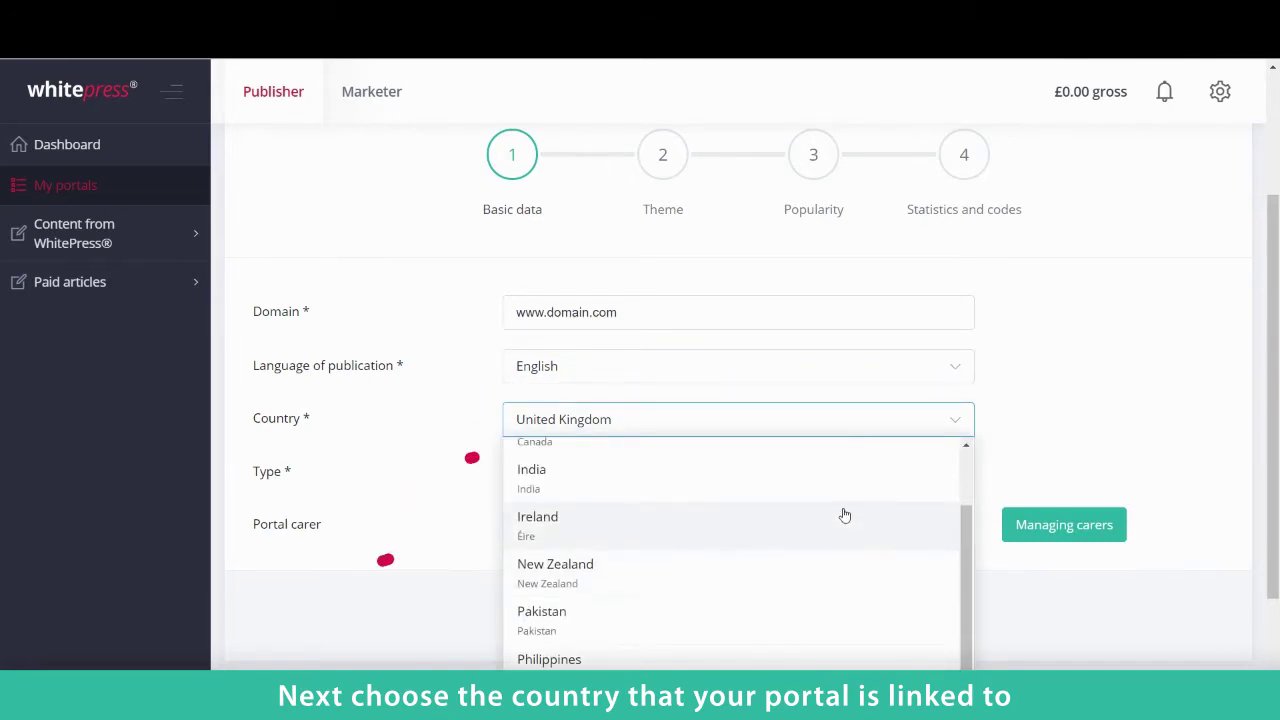
pyautogui.scroll(-2, 845, 515)
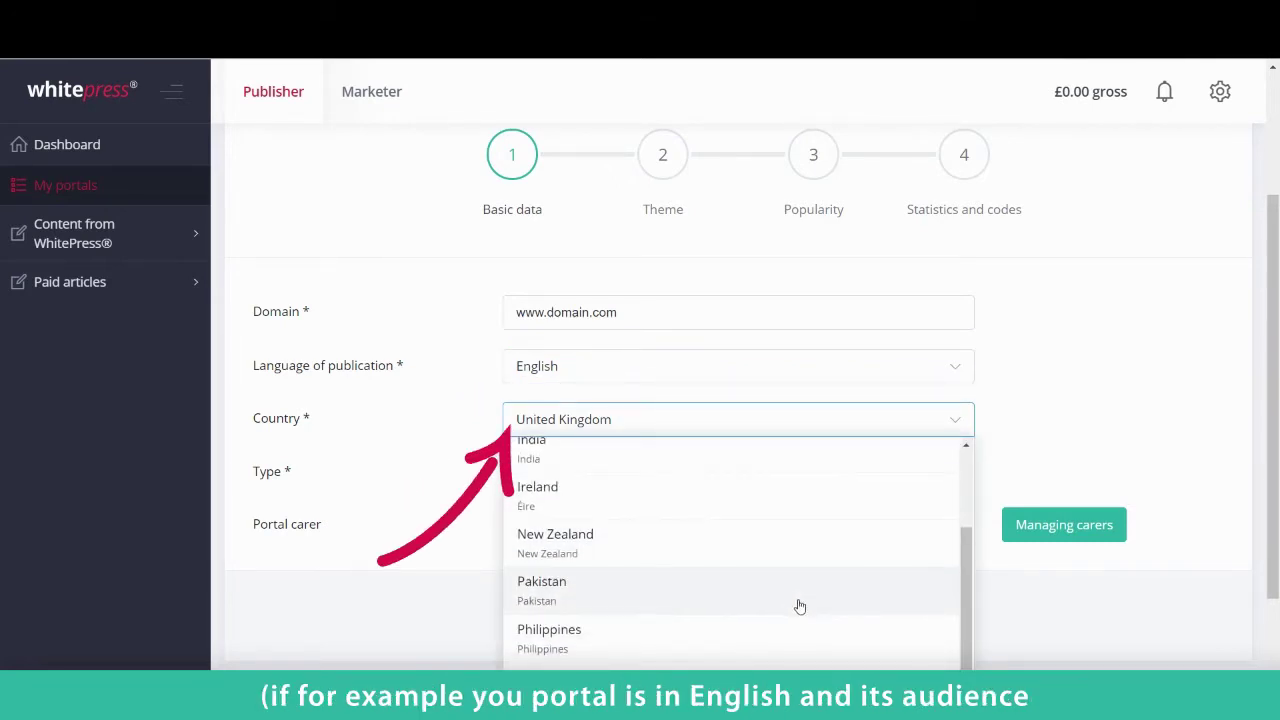
pyautogui.scroll(-1, 700, 600)
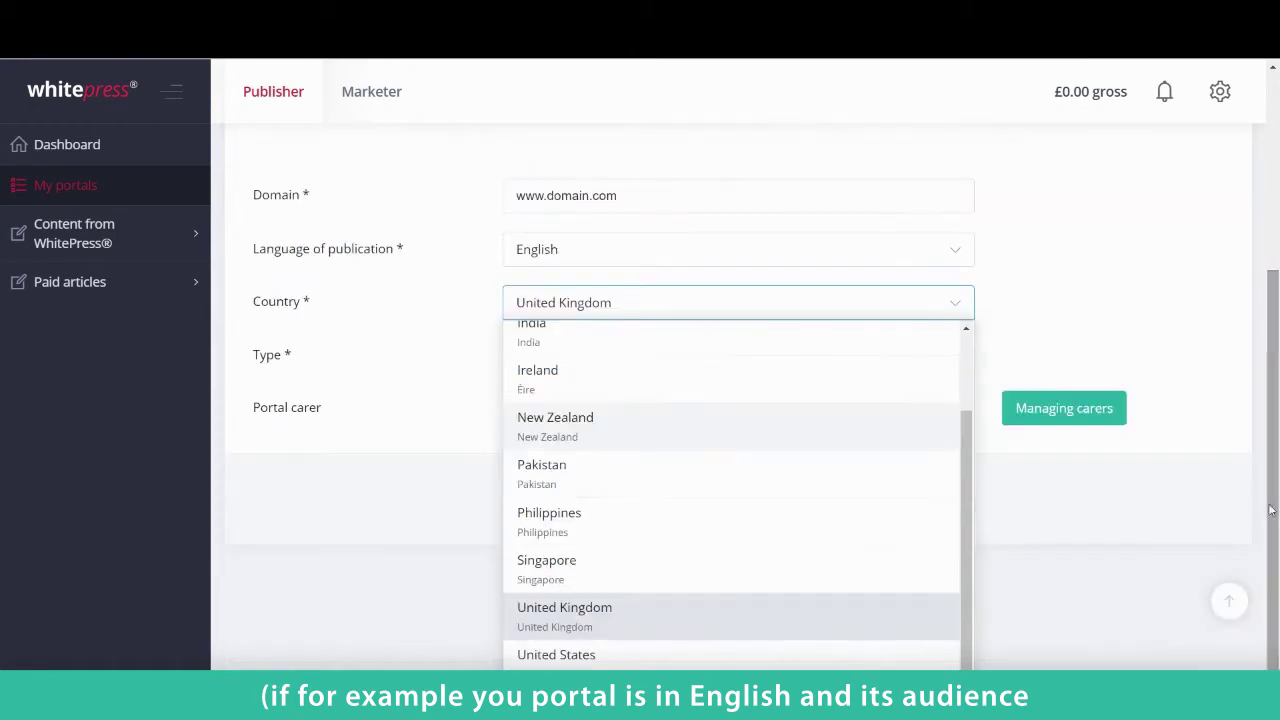
pyautogui.click(680, 629)
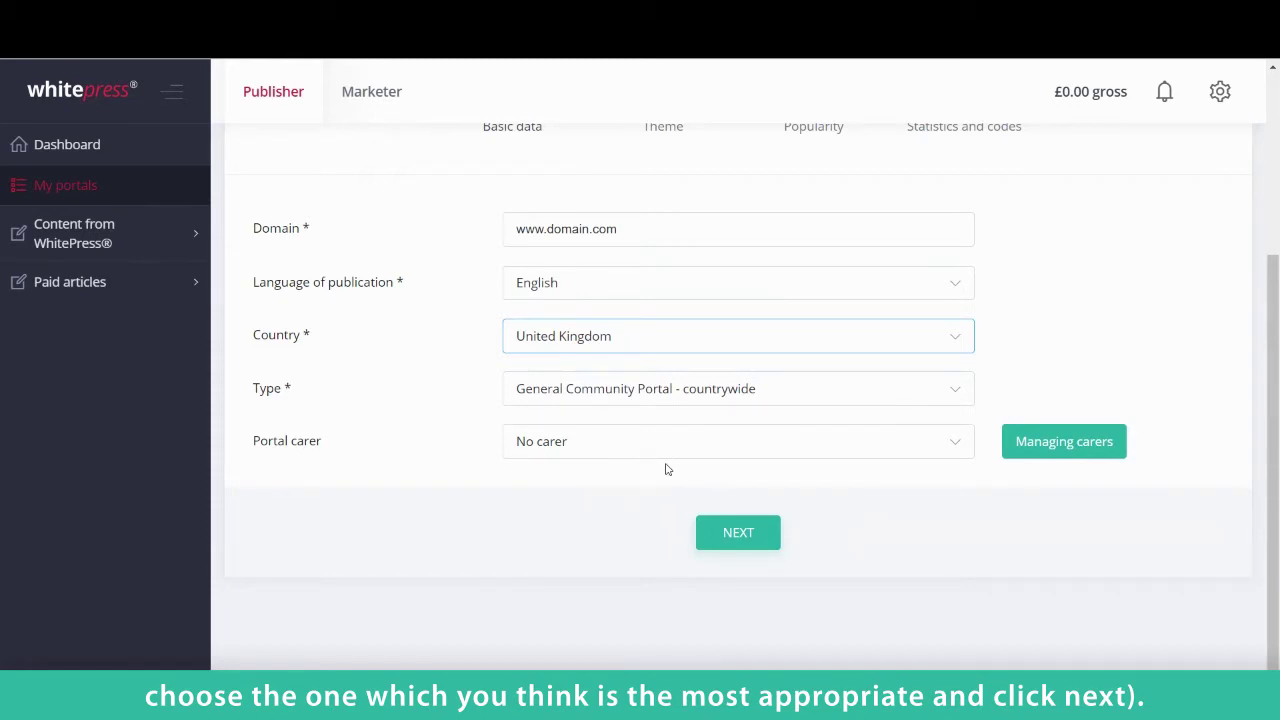
pyautogui.click(706, 536)
# Step: Enter the short description "General portal, daily news with health and lifestyle section"
pyautogui.scroll(-2, 623, 483)
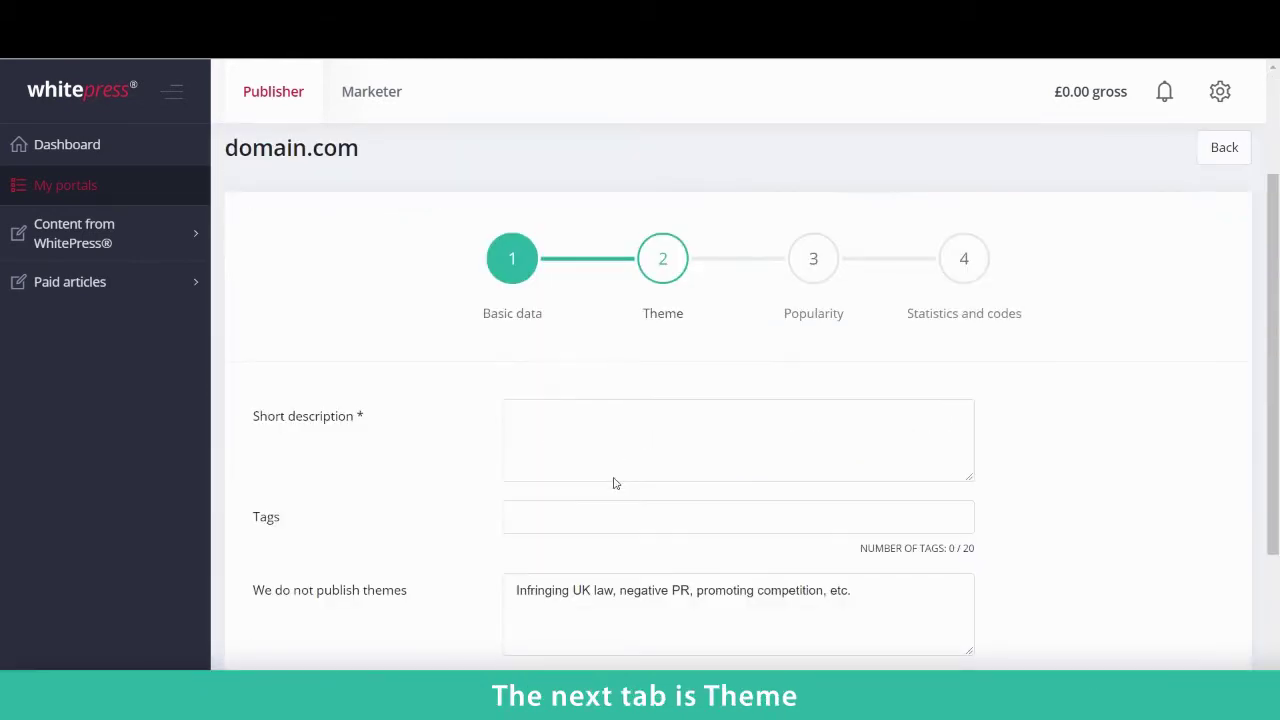
pyautogui.click(605, 421)
pyautogui.write('General')
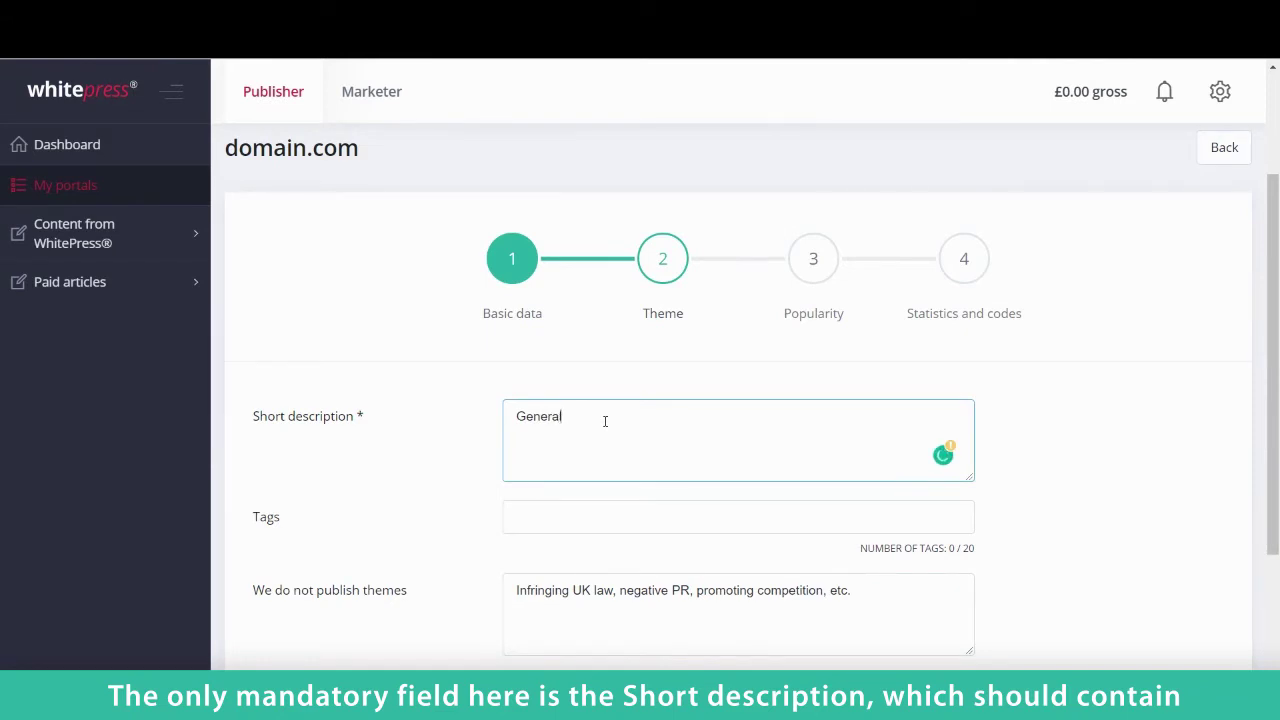
pyautogui.write(' portal, daily news')
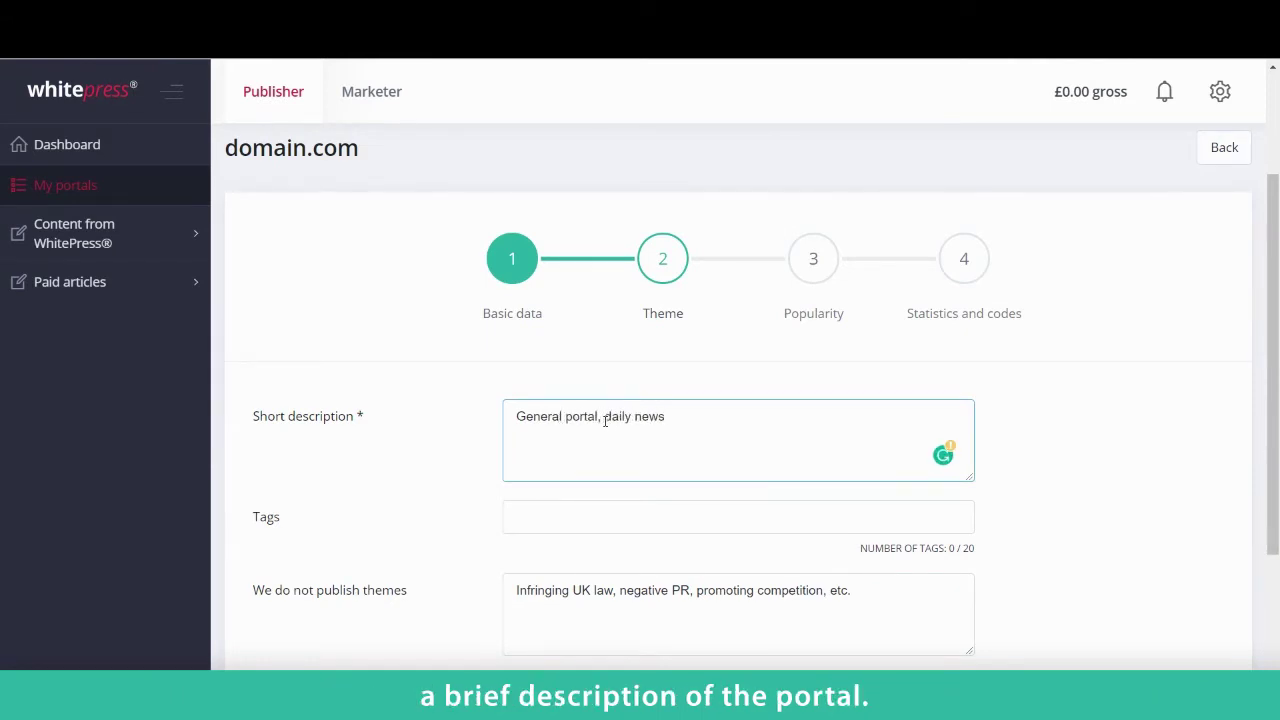
pyautogui.write(' with health')
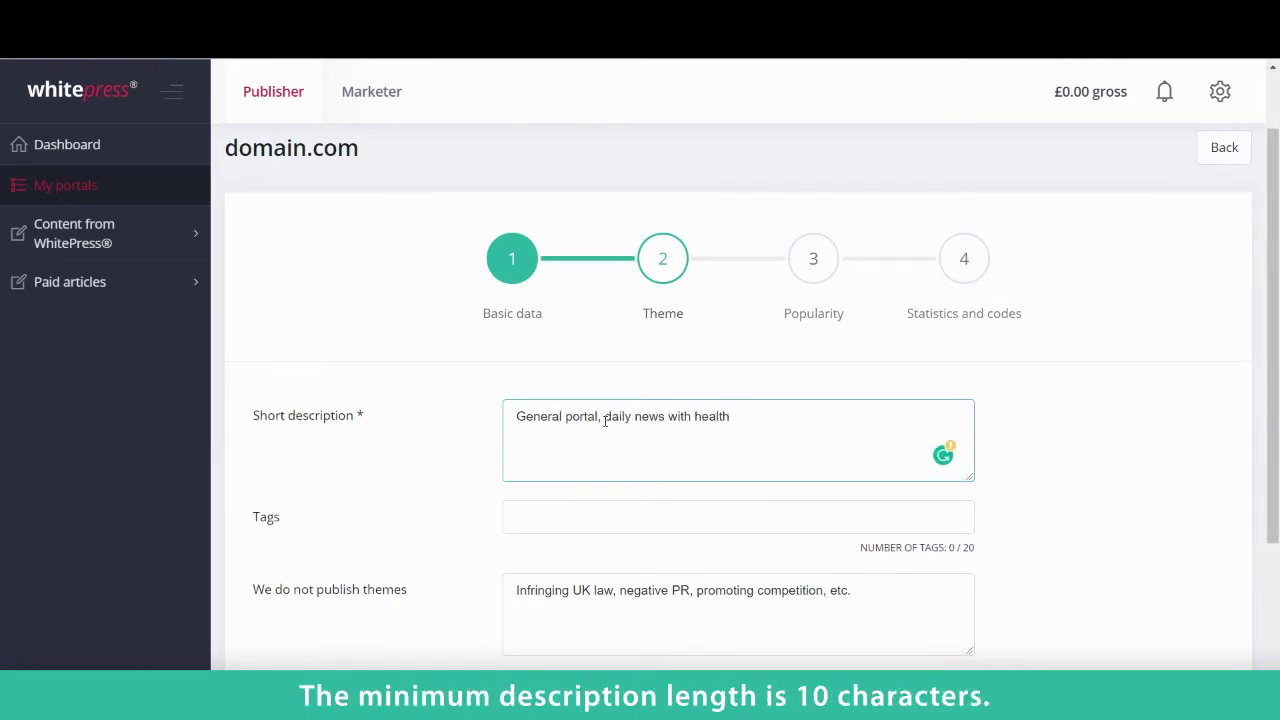
pyautogui.write(' and lifestyle section')
# Step: Add the tags news, health and lifestyle to the portal and continue to the Popularity stage
pyautogui.scroll(-2, 603, 451)
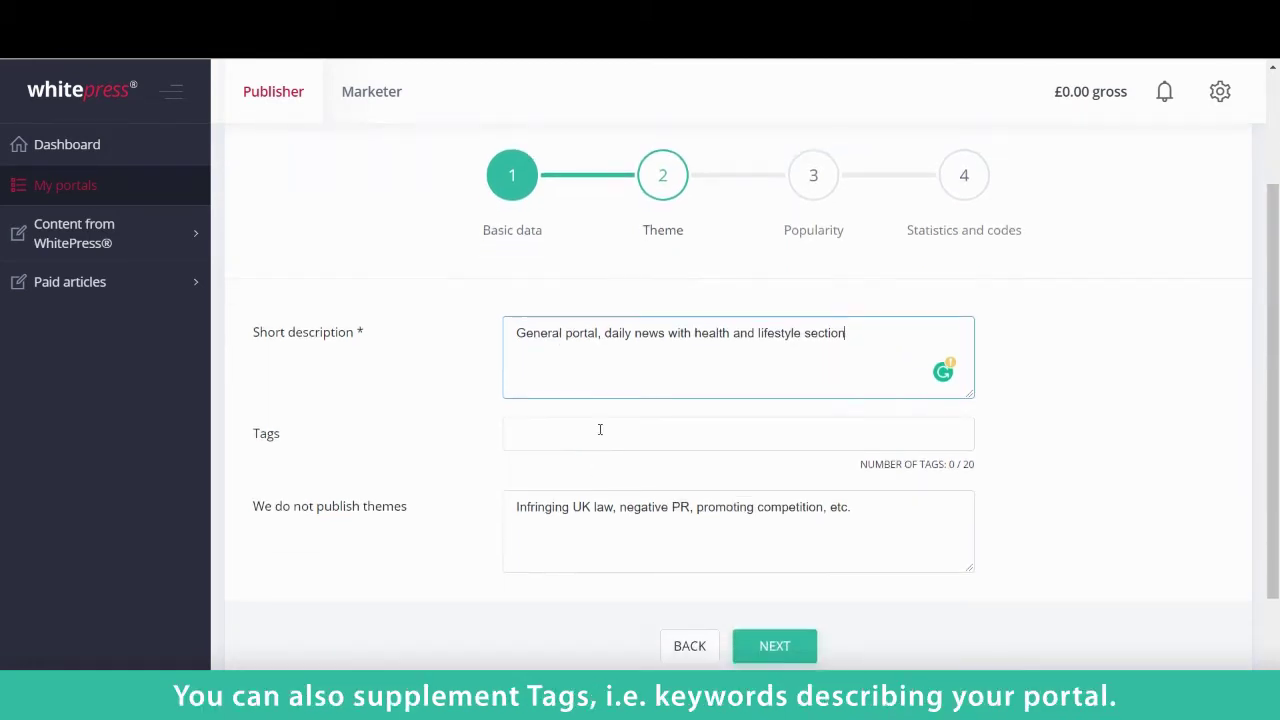
pyautogui.click(600, 429)
pyautogui.write('news')
pyautogui.press('Return')
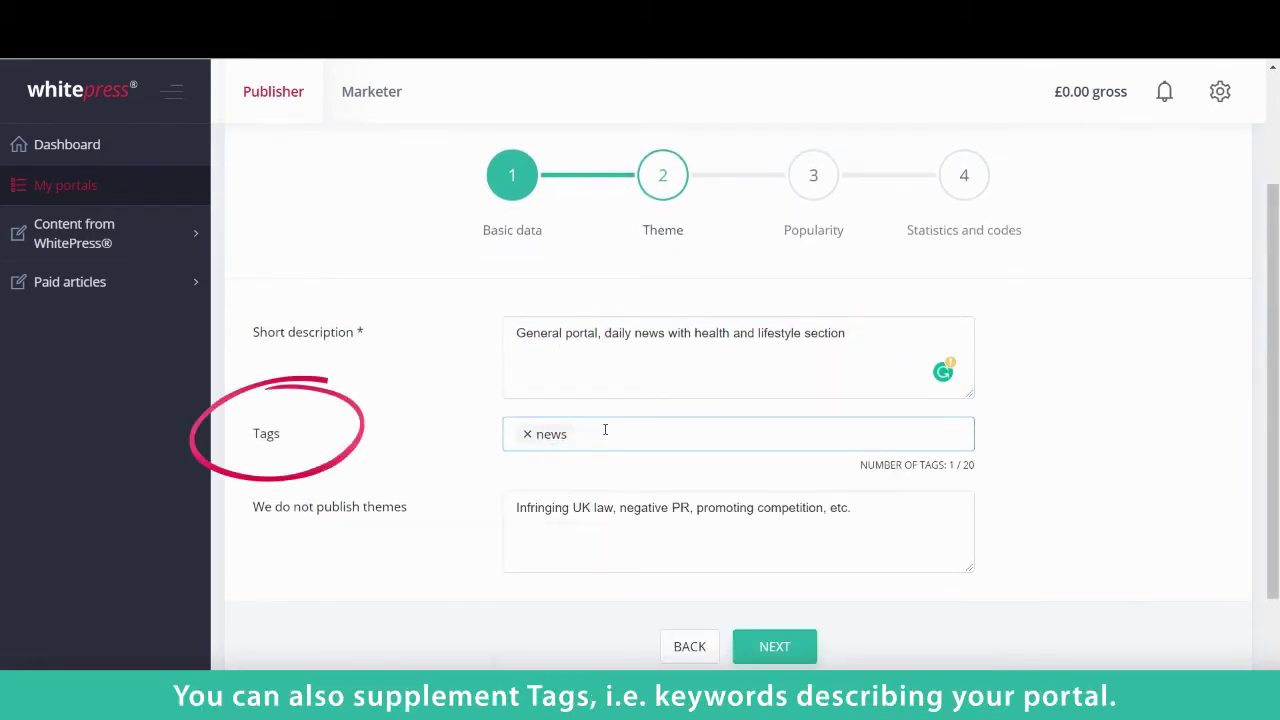
pyautogui.write('heal')
pyautogui.click(586, 496)
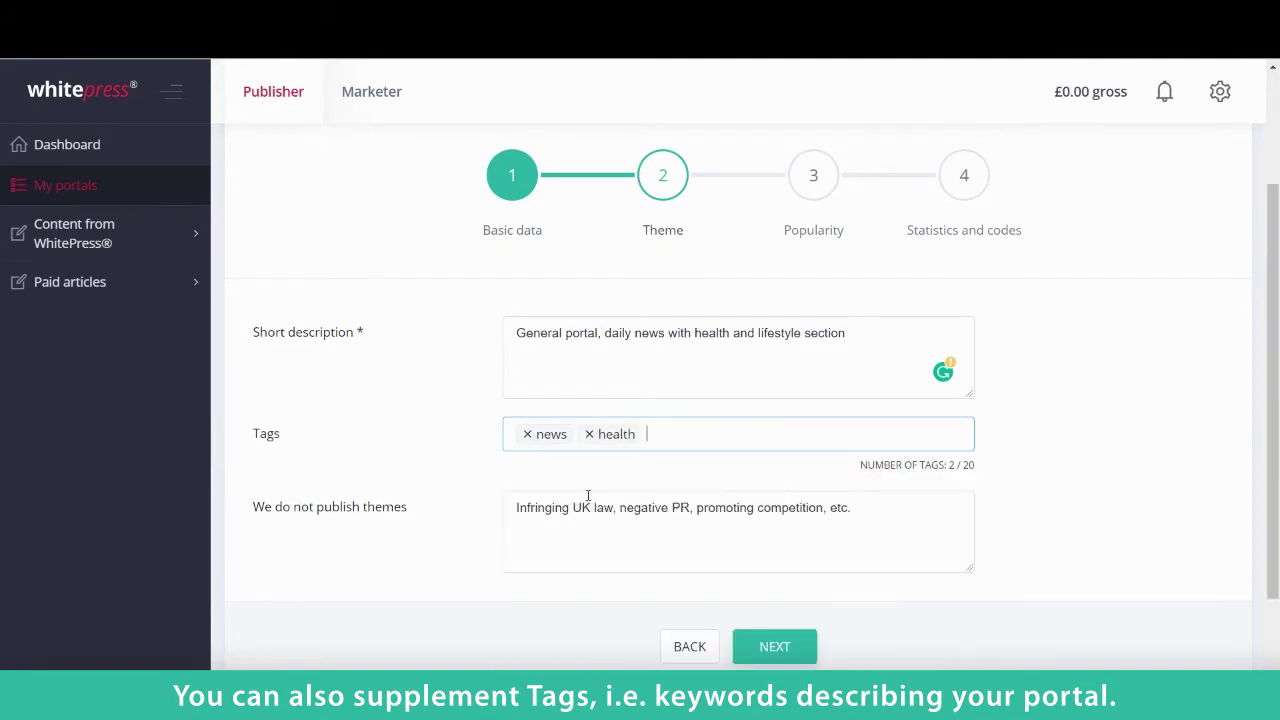
pyautogui.write('life')
pyautogui.click(582, 465)
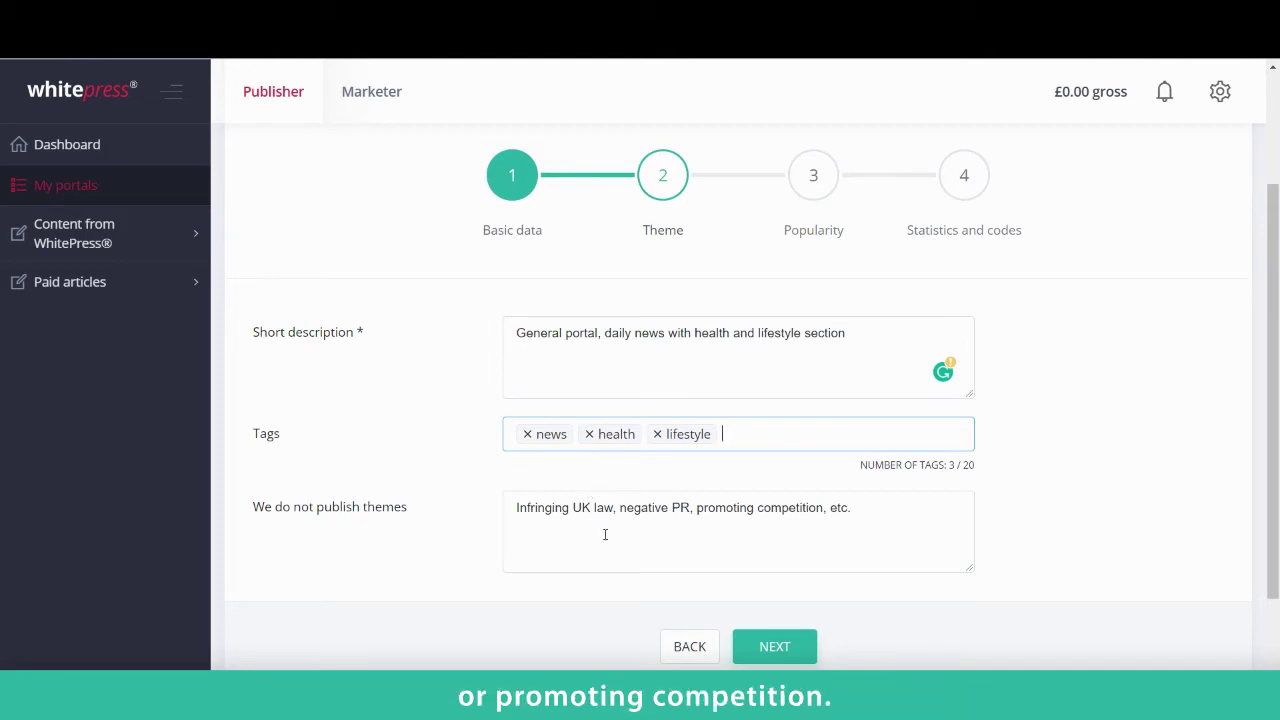
pyautogui.click(765, 646)
# Step: Set the number of unique users per month to 4999 and open the selection of the visitor statistics file
pyautogui.scroll(-4, 755, 597)
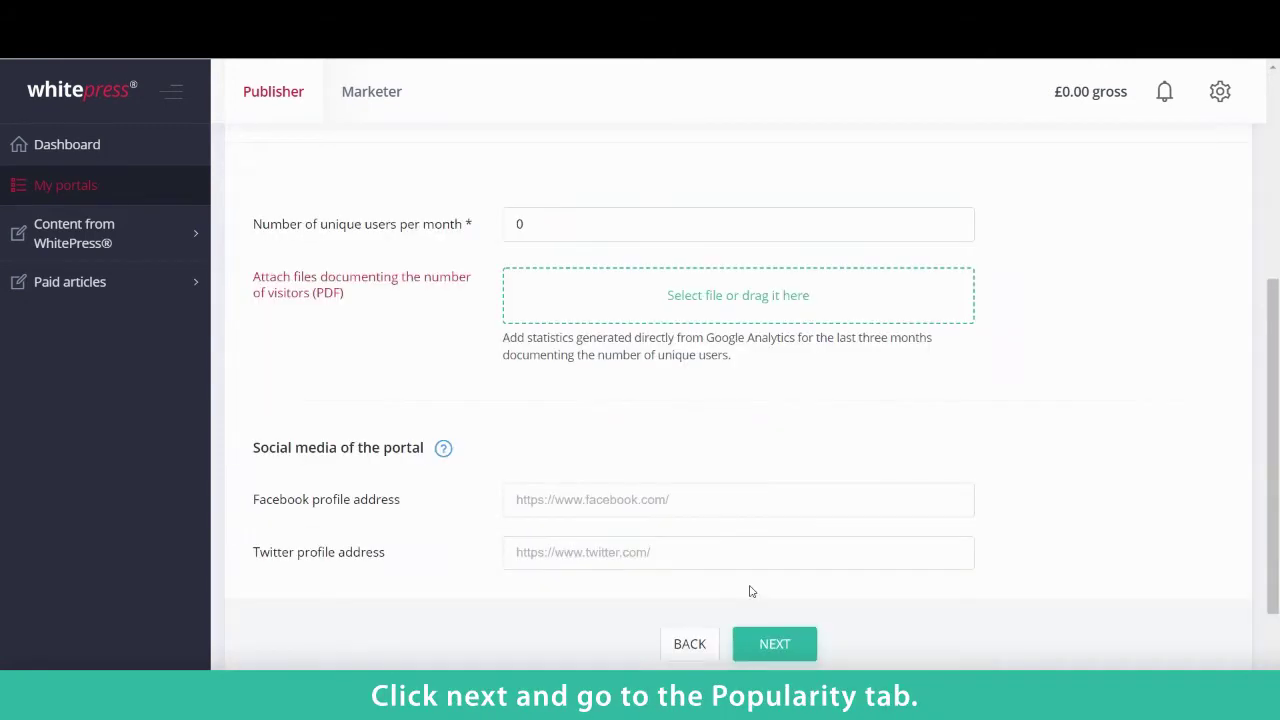
pyautogui.scroll(1, 745, 580)
pyautogui.click(591, 279)
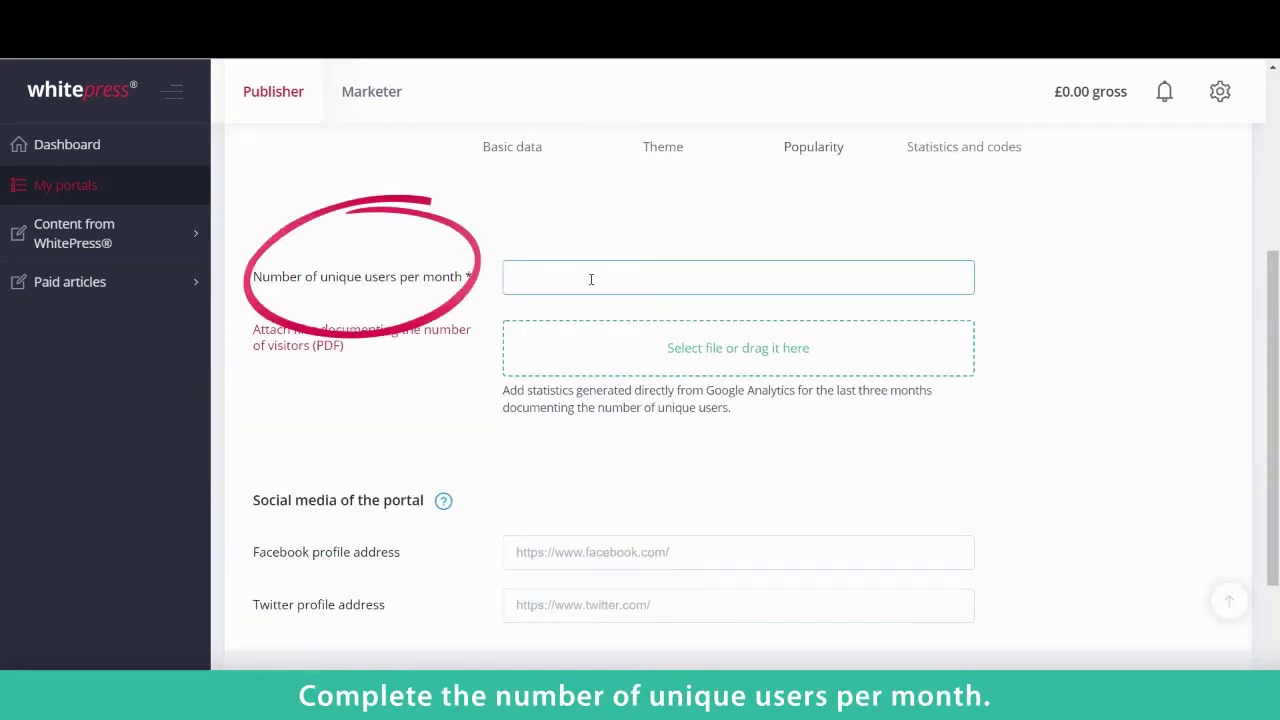
pyautogui.write('4999')
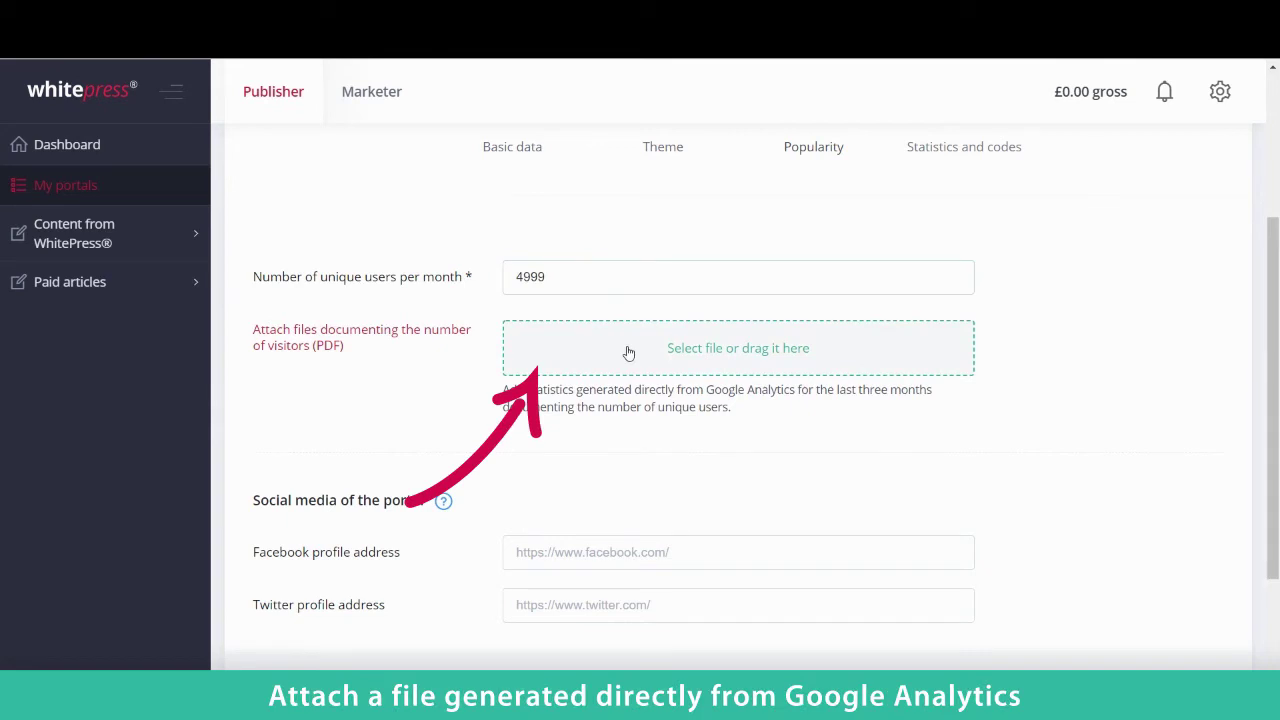
pyautogui.click(628, 352)
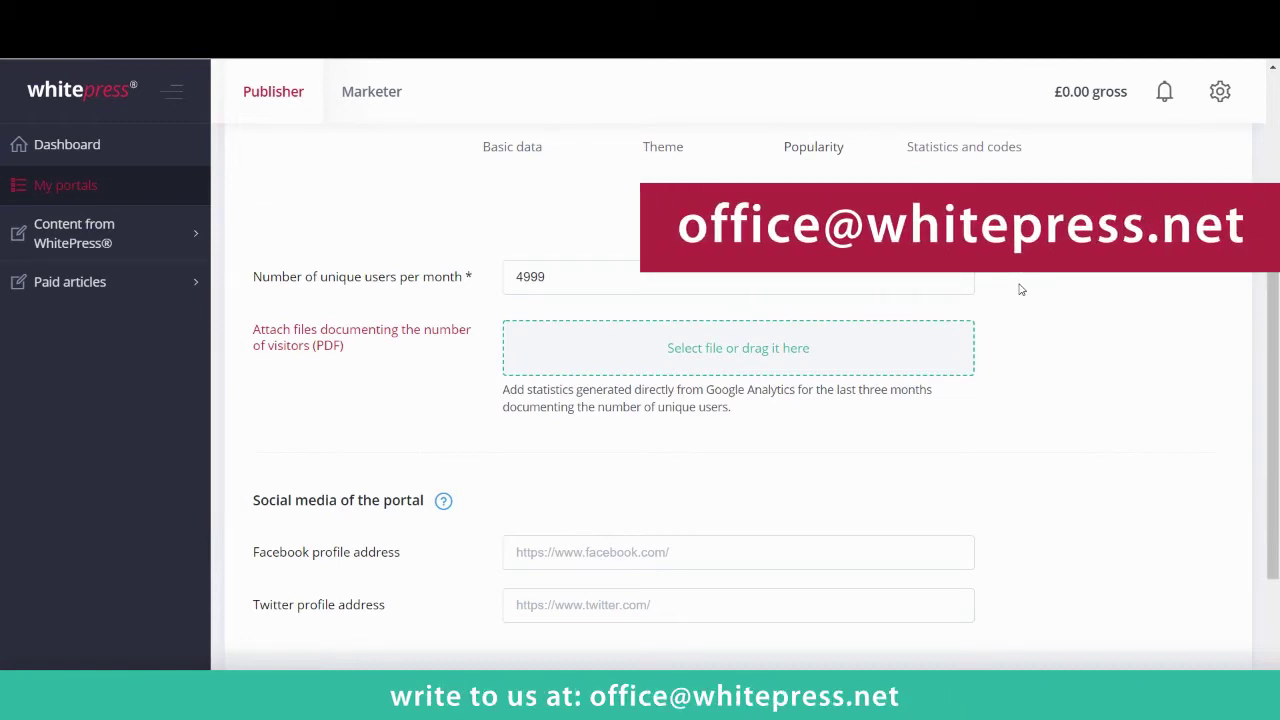
pyautogui.scroll(-2, 778, 393)
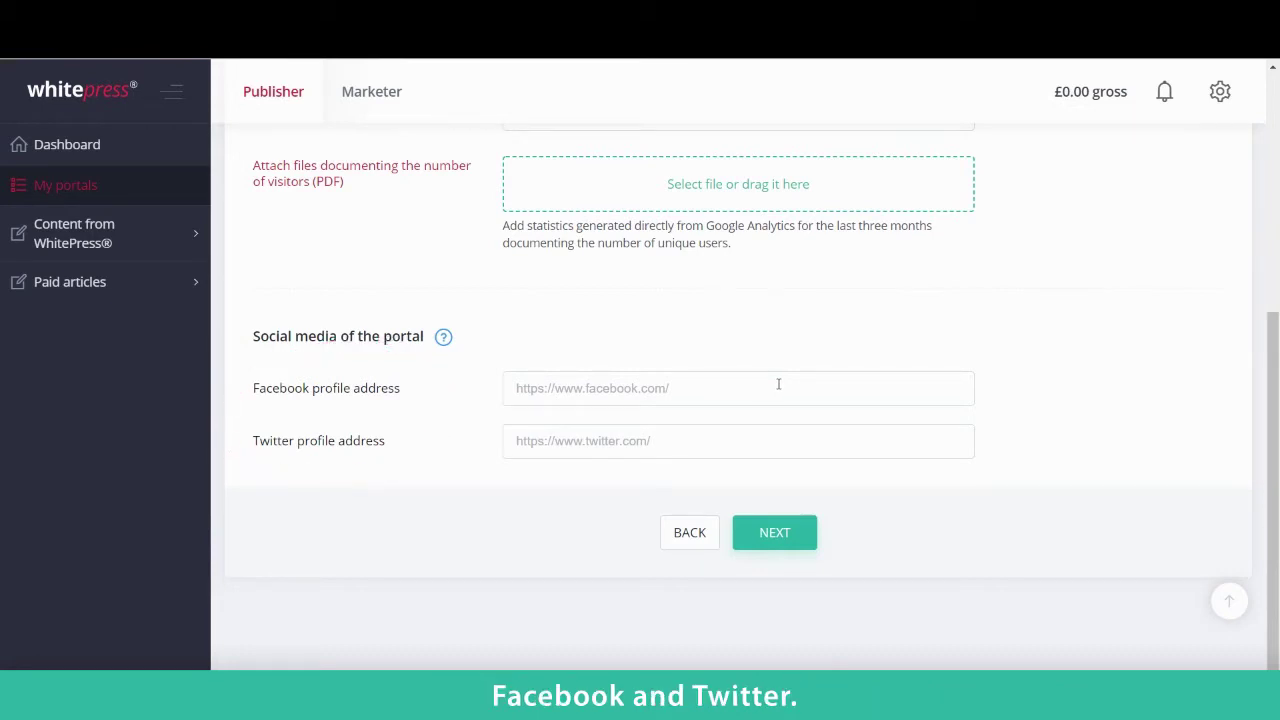
pyautogui.click(760, 383)
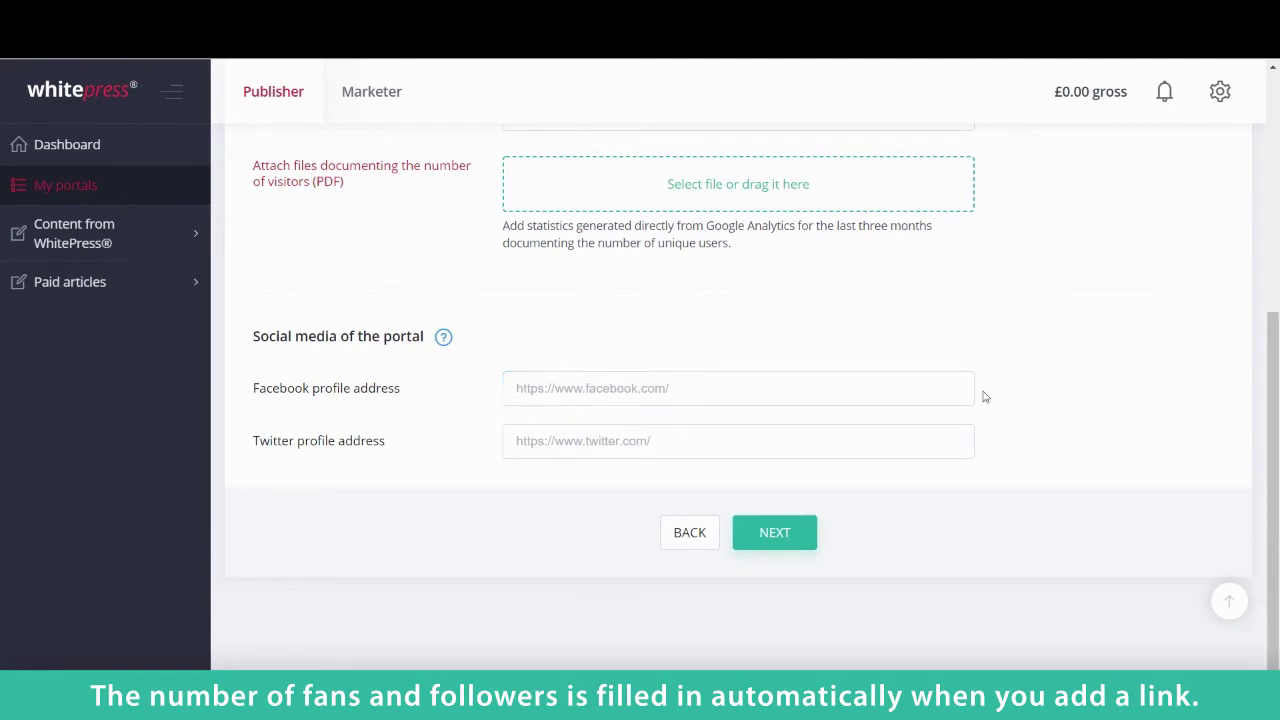
pyautogui.click(759, 391)
pyautogui.write('https://www.facebook.com/Domaindozone/')
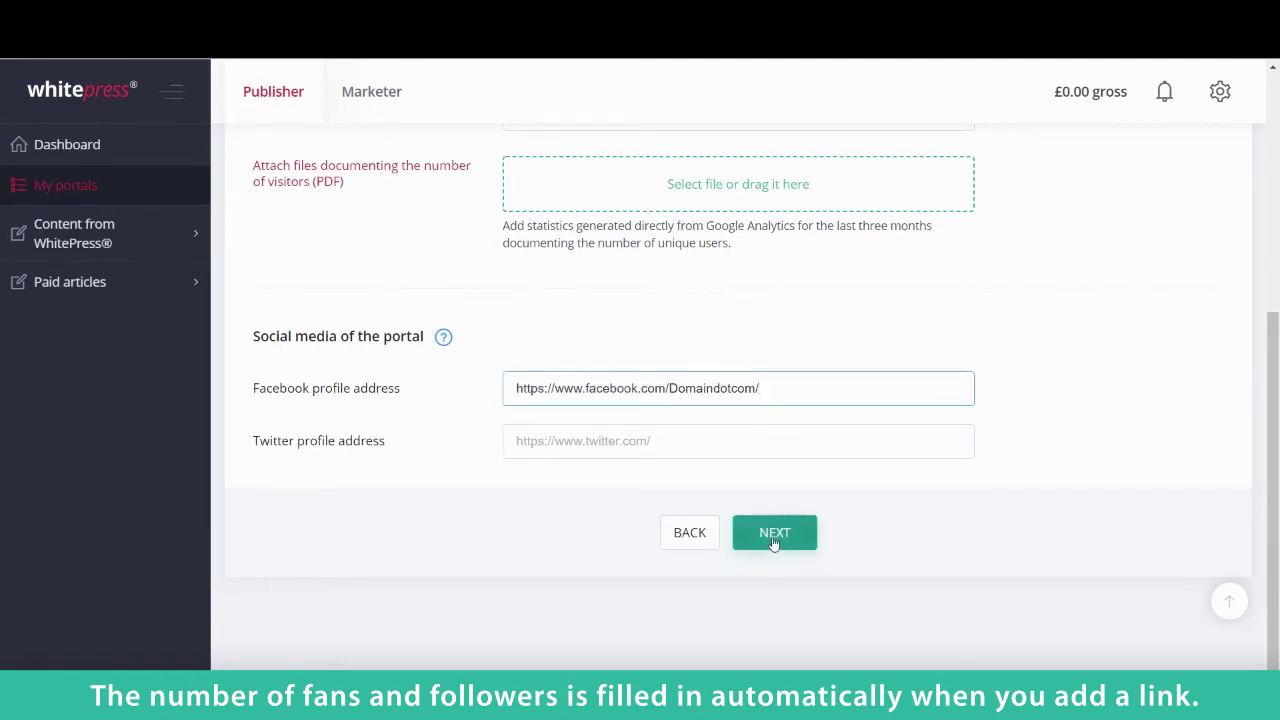
pyautogui.click(774, 532)
# Step: Switch the HTML code and WhitePress statistics option and the possibility of providing statistics off and back on
pyautogui.scroll(-2, 772, 352)
pyautogui.scroll(-2, 772, 354)
pyautogui.scroll(1, 774, 350)
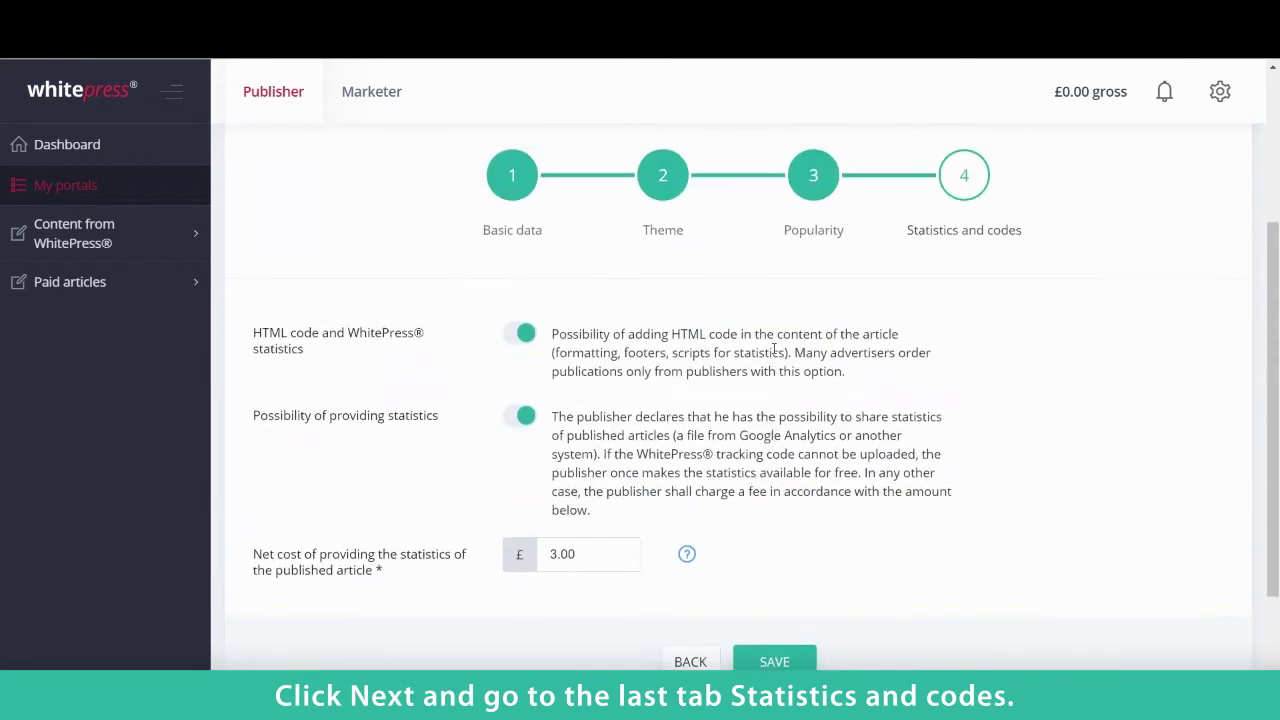
pyautogui.click(523, 335)
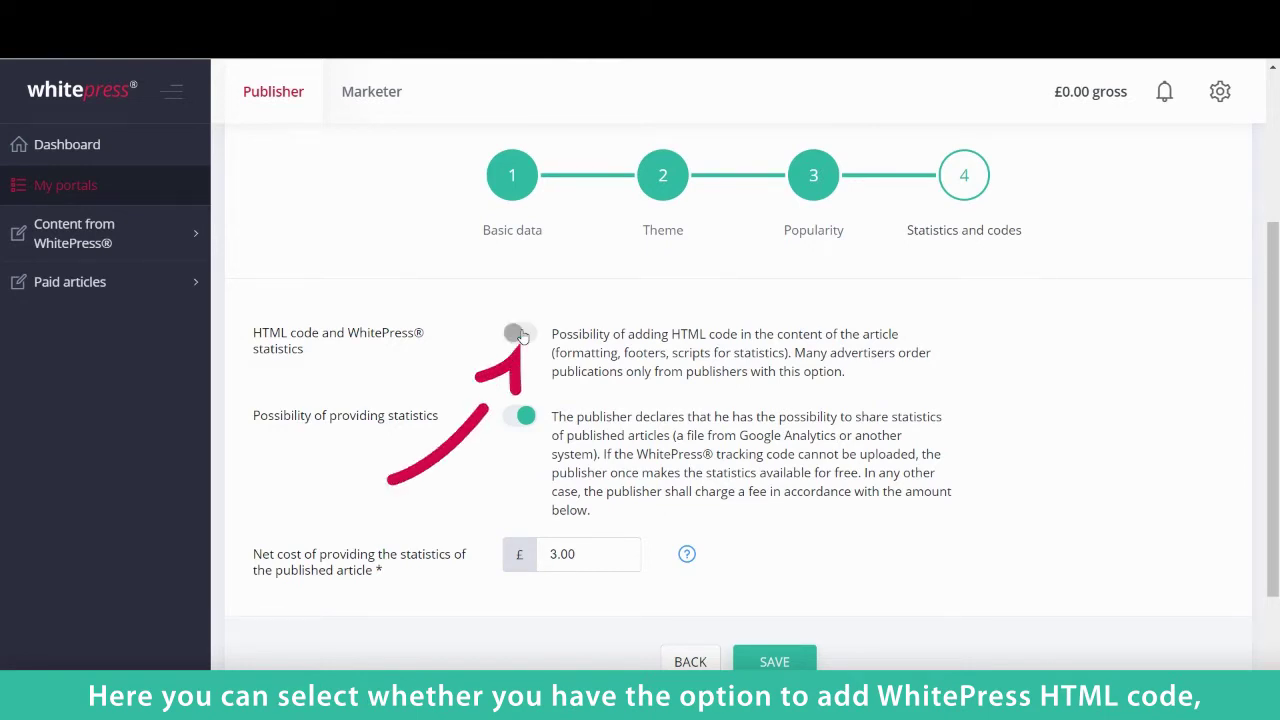
pyautogui.click(521, 336)
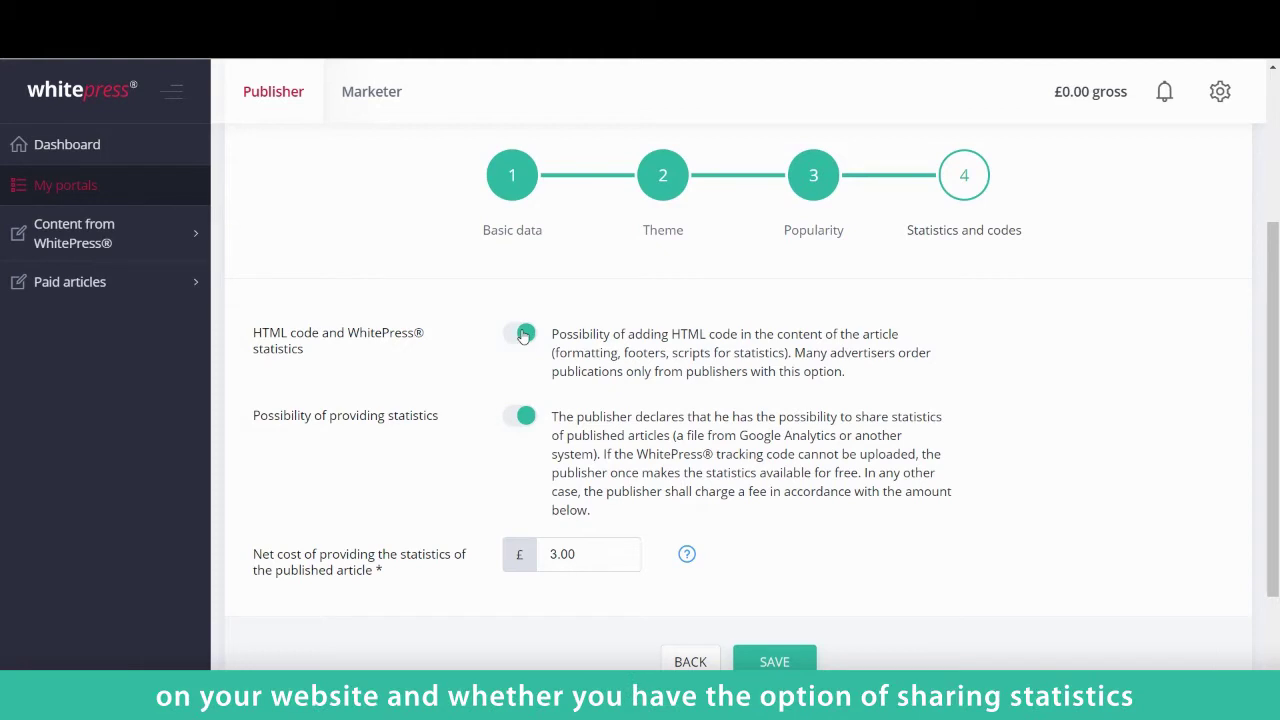
pyautogui.click(524, 417)
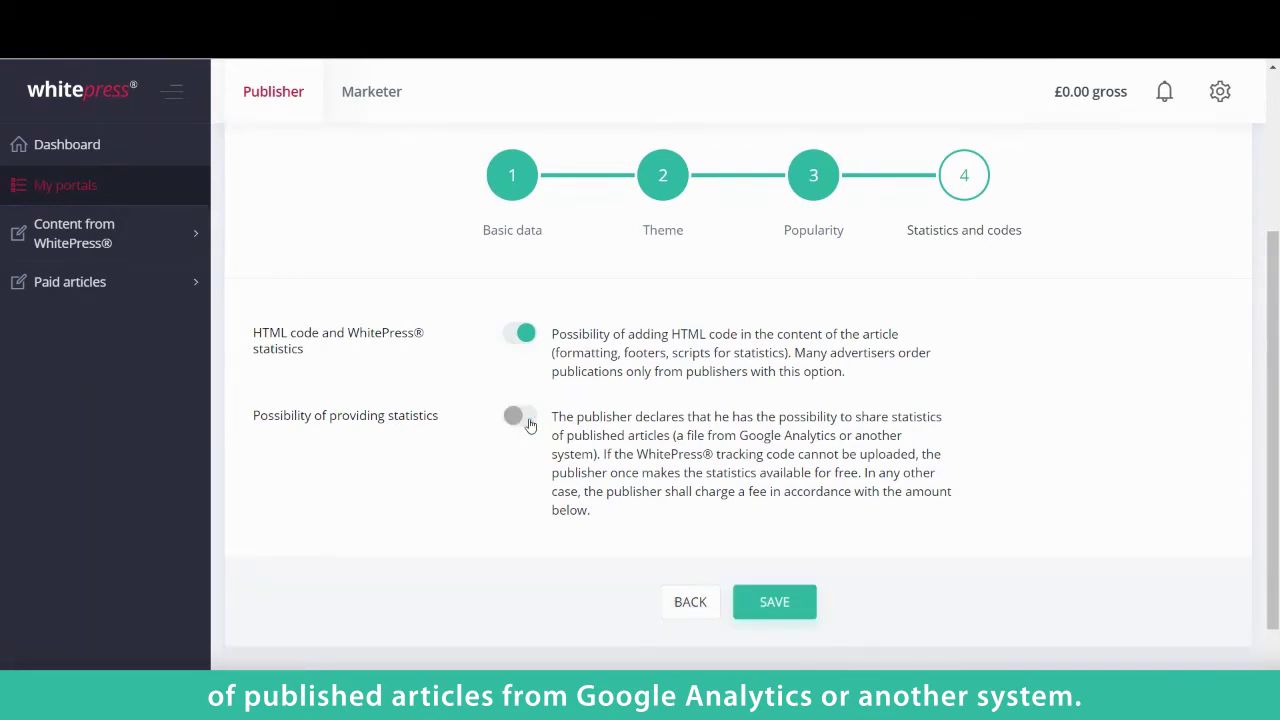
pyautogui.click(529, 421)
# Step: Save the portal's data with both statistics options enabled and proceed to completing the offer
pyautogui.scroll(-1, 530, 425)
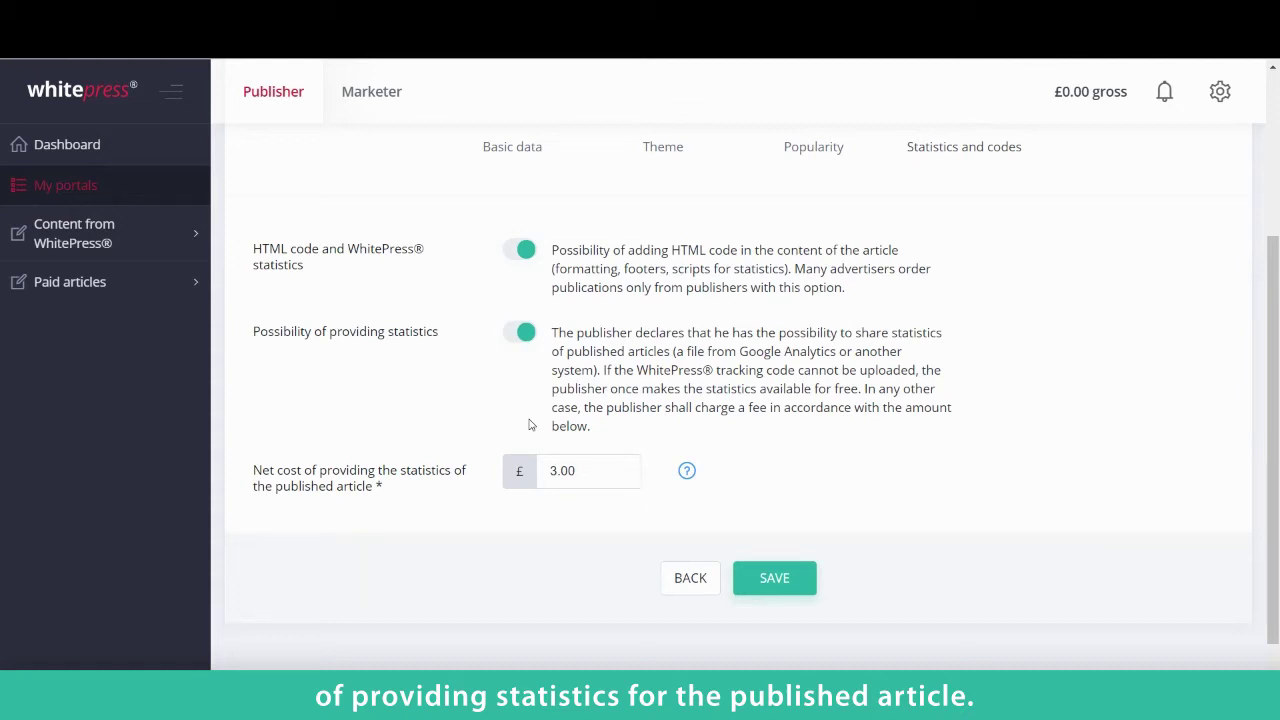
pyautogui.click(777, 580)
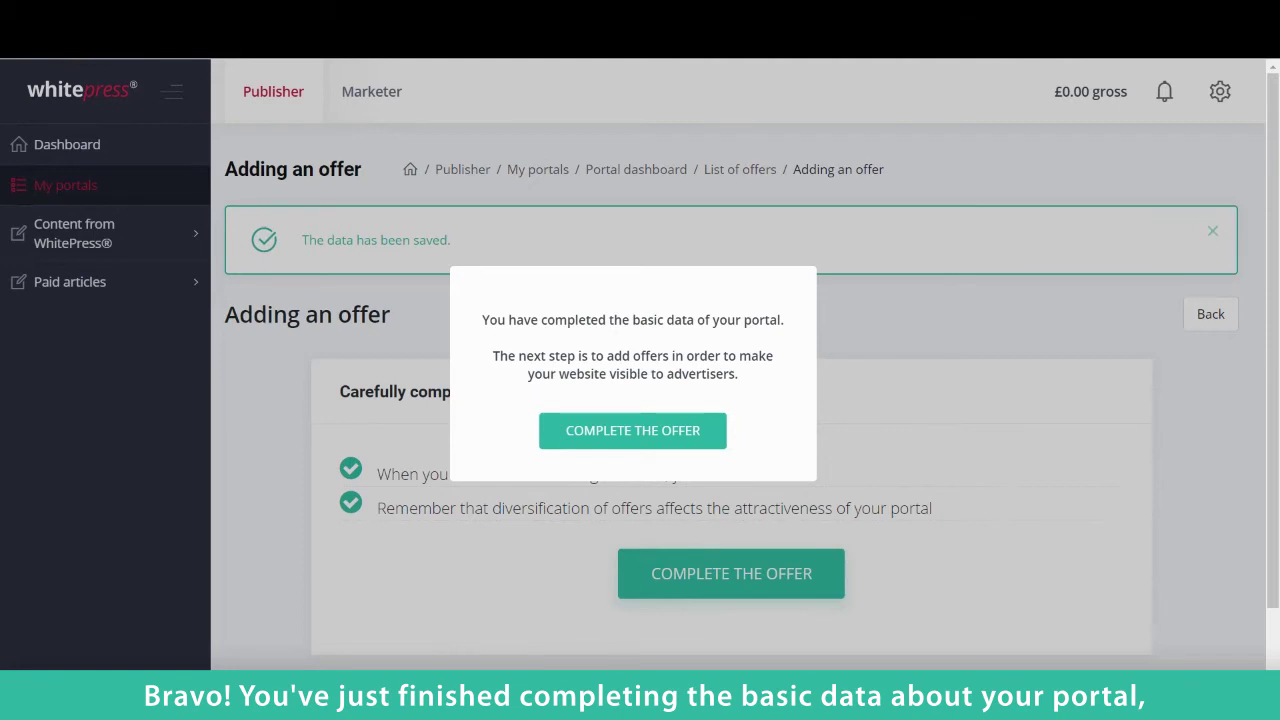
pyautogui.click(638, 423)
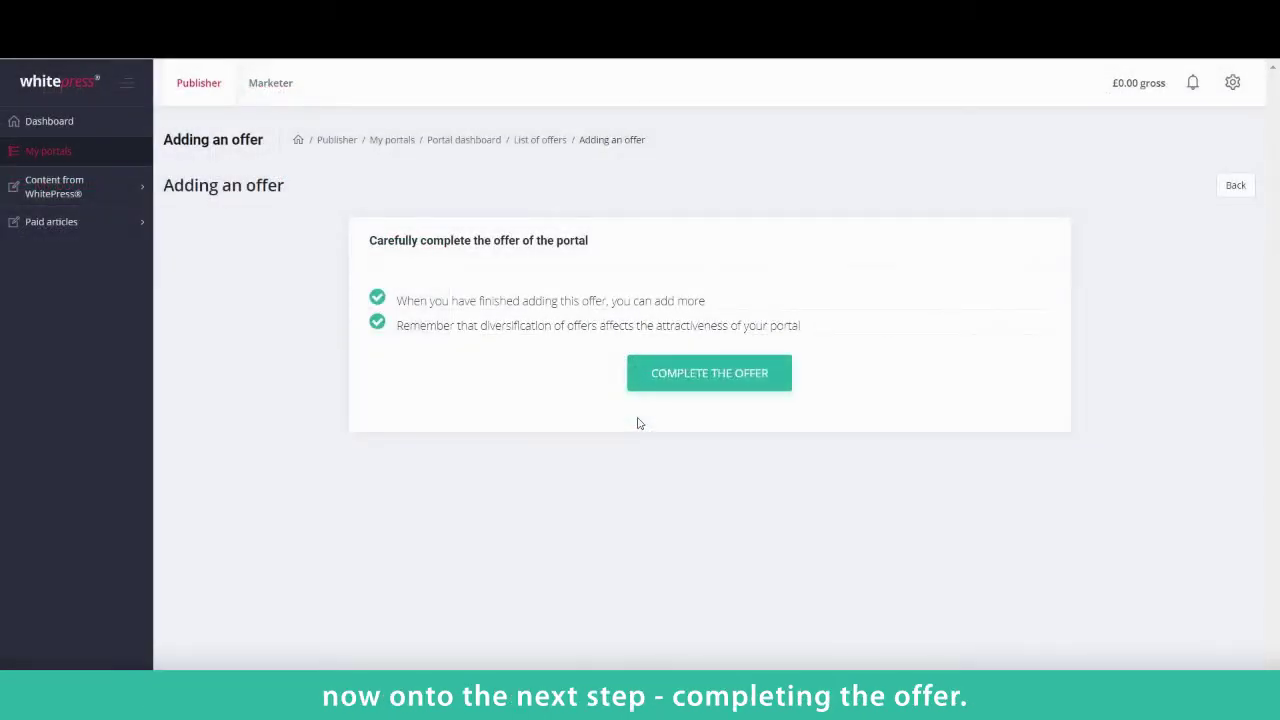
# Step: Start completing the portal's offer and enter "Home page, FB" as the offer name
pyautogui.click(679, 388)
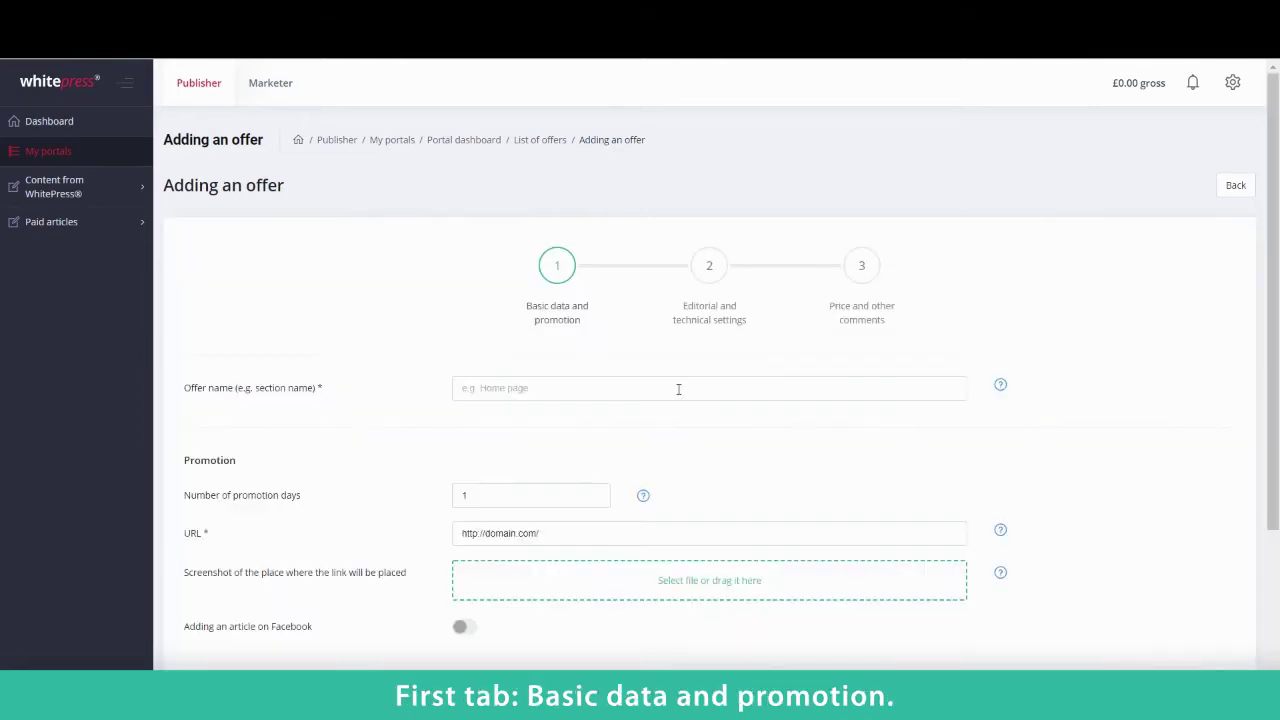
pyautogui.click(640, 394)
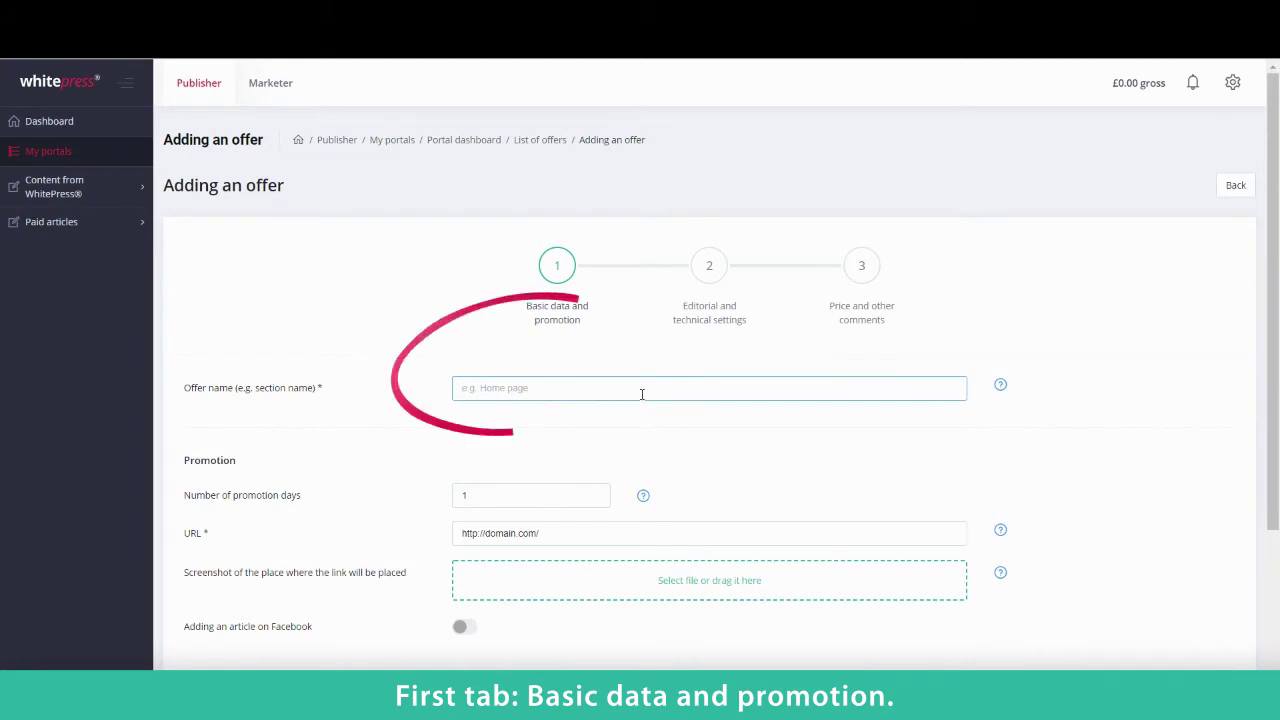
pyautogui.write('Home page')
pyautogui.scroll(-1, 606, 440)
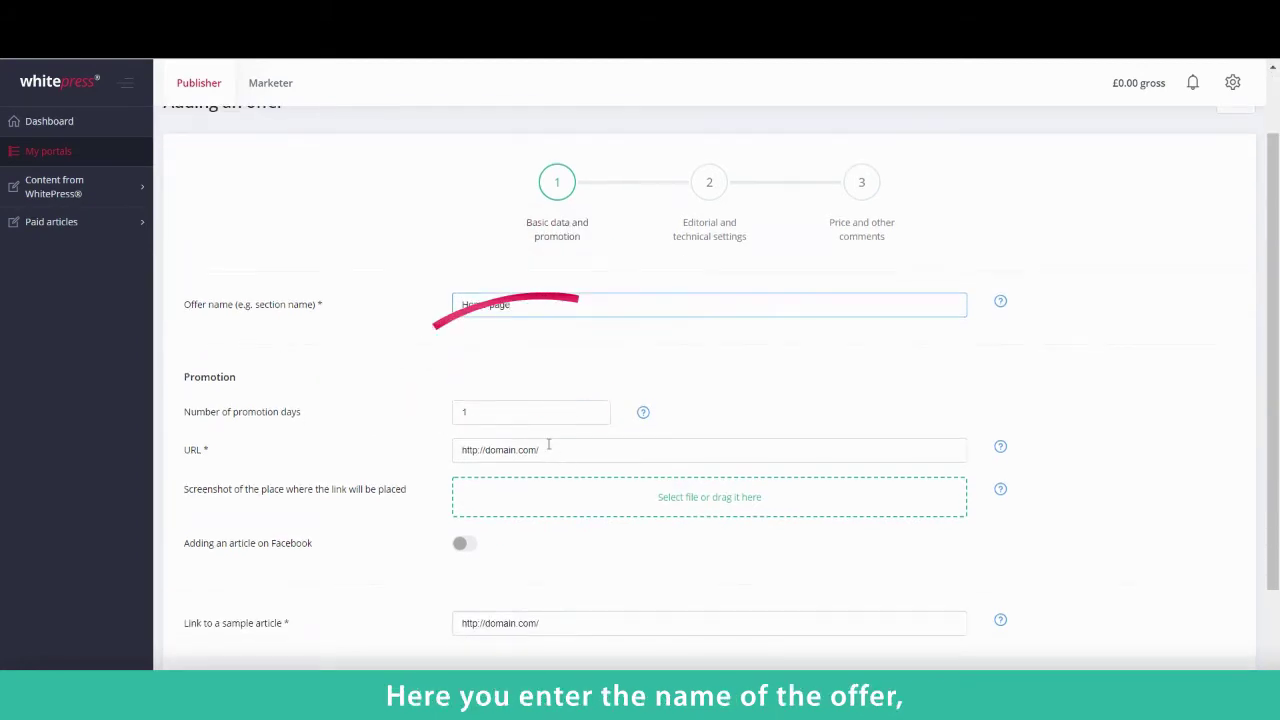
pyautogui.write(', FB')
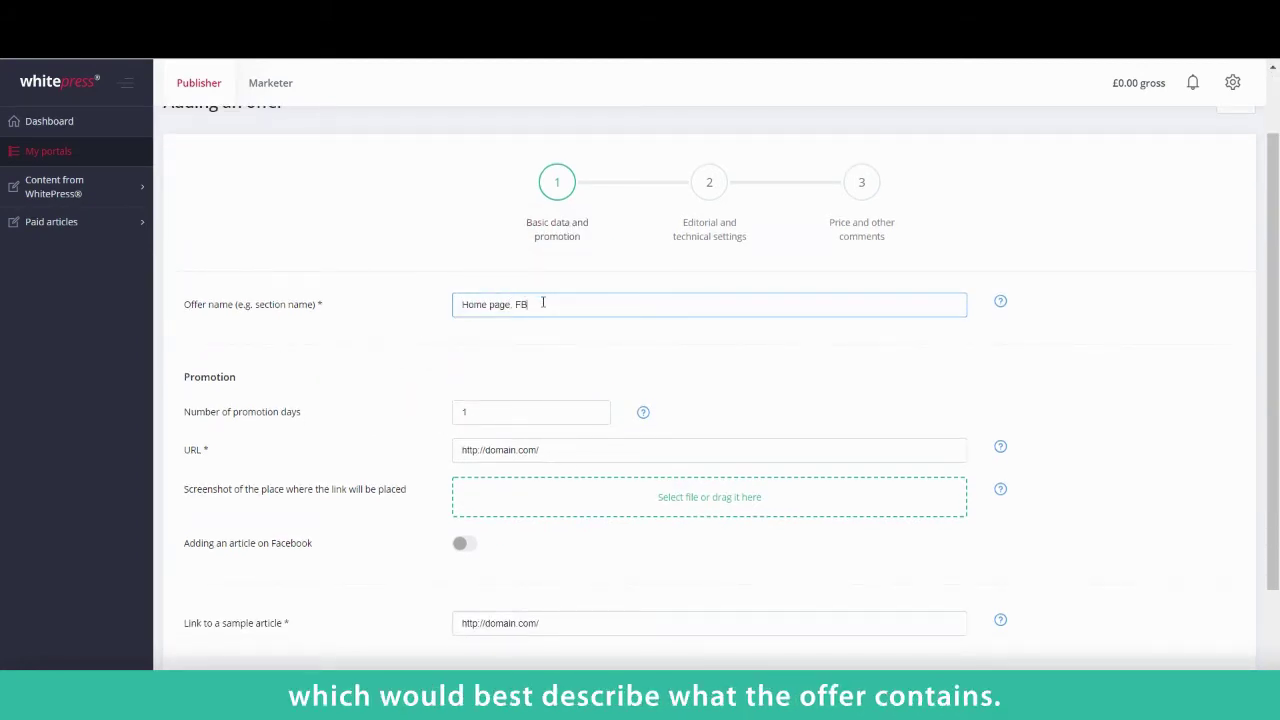
# Step: Enable adding an article on Facebook in the offer's promotion settings
pyautogui.scroll(-1, 552, 372)
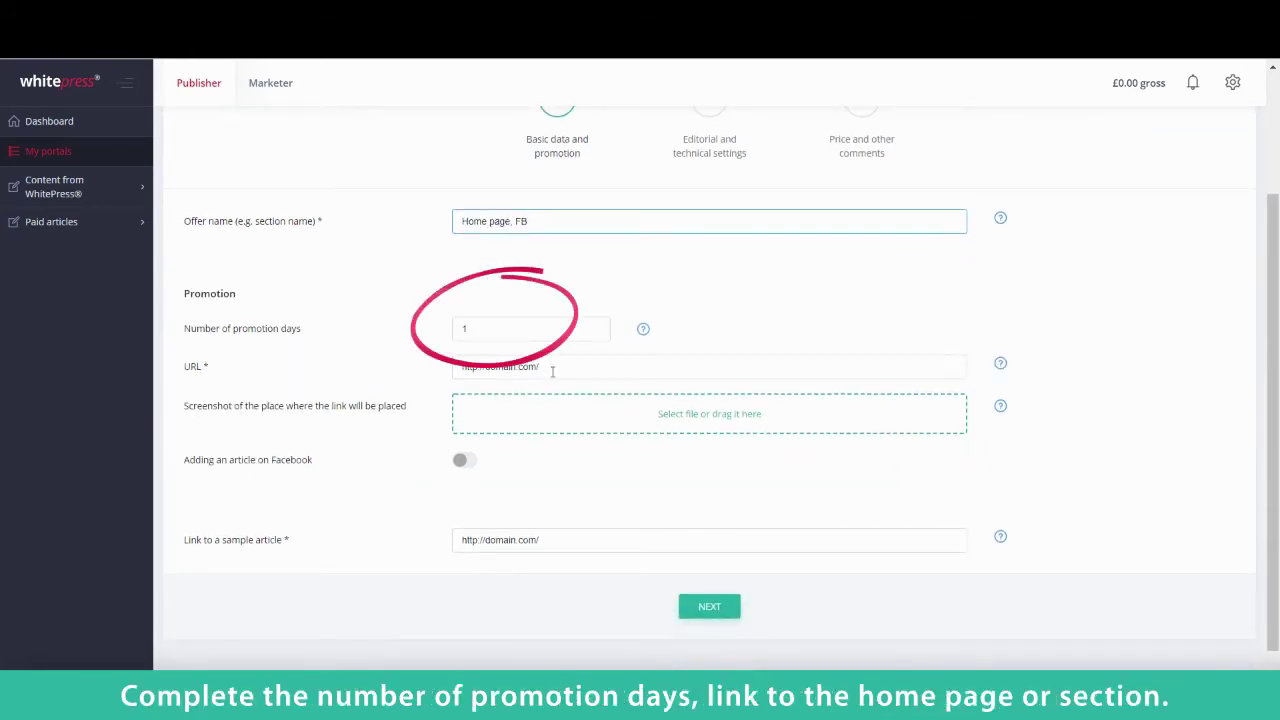
pyautogui.scroll(-1, 566, 449)
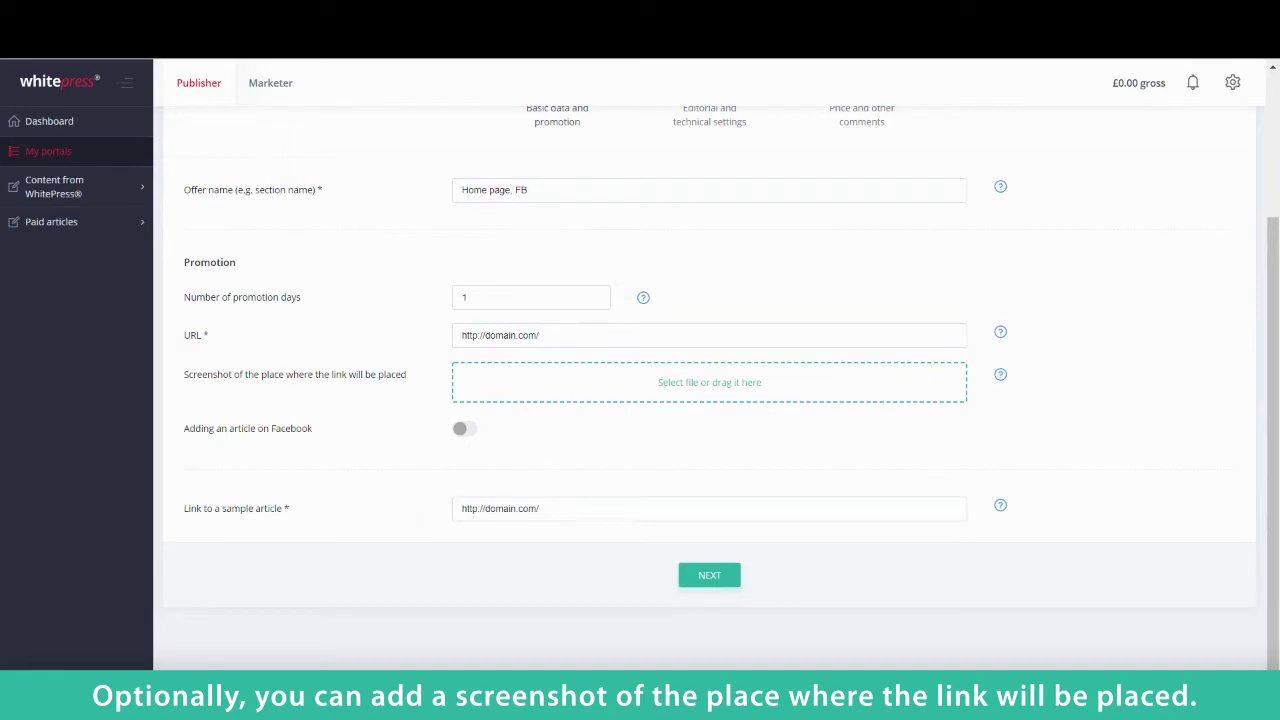
pyautogui.click(463, 432)
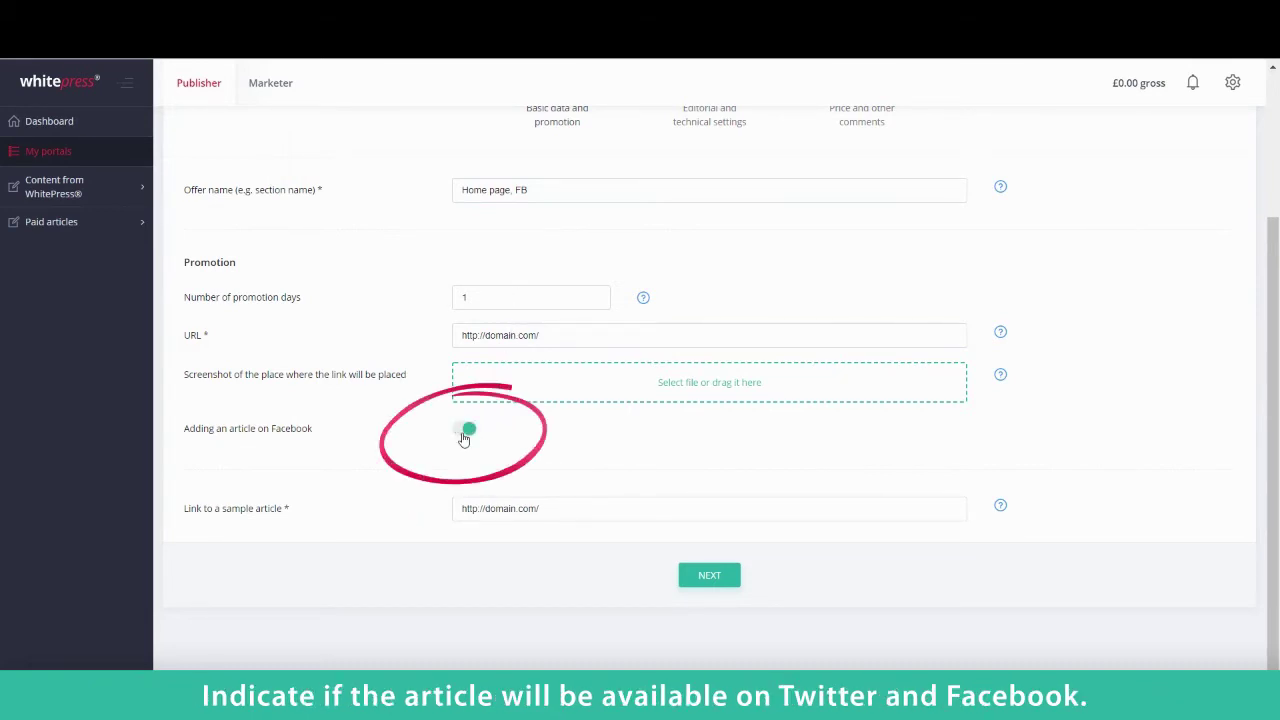
pyautogui.tripleClick(556, 514)
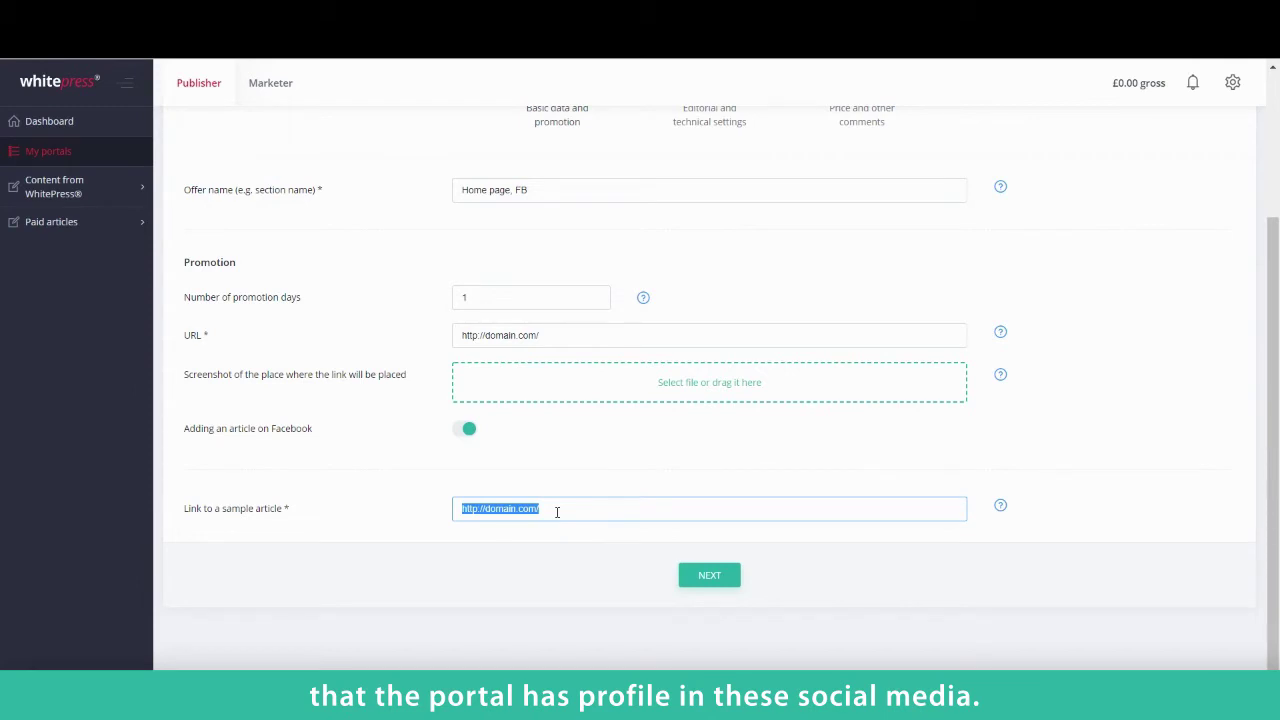
pyautogui.write('https://www.domain.com/blog/2020/09/16/create-business-marketing-plan/')
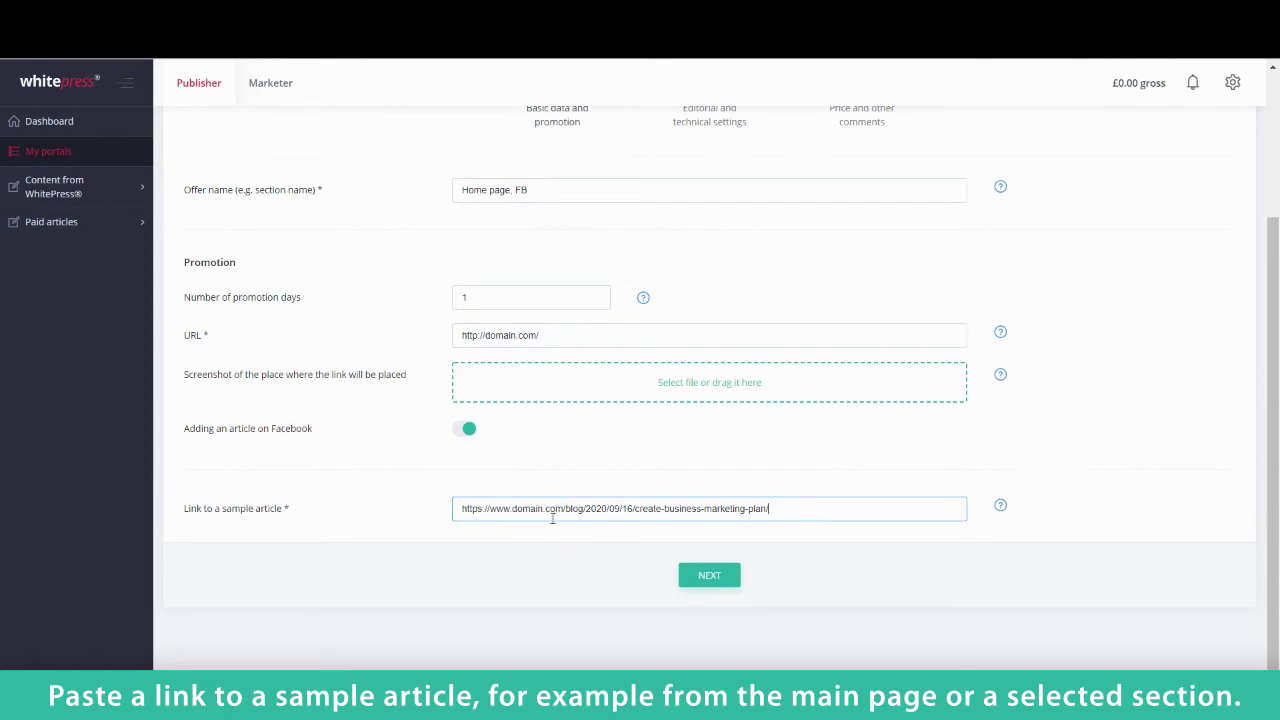
pyautogui.click(717, 579)
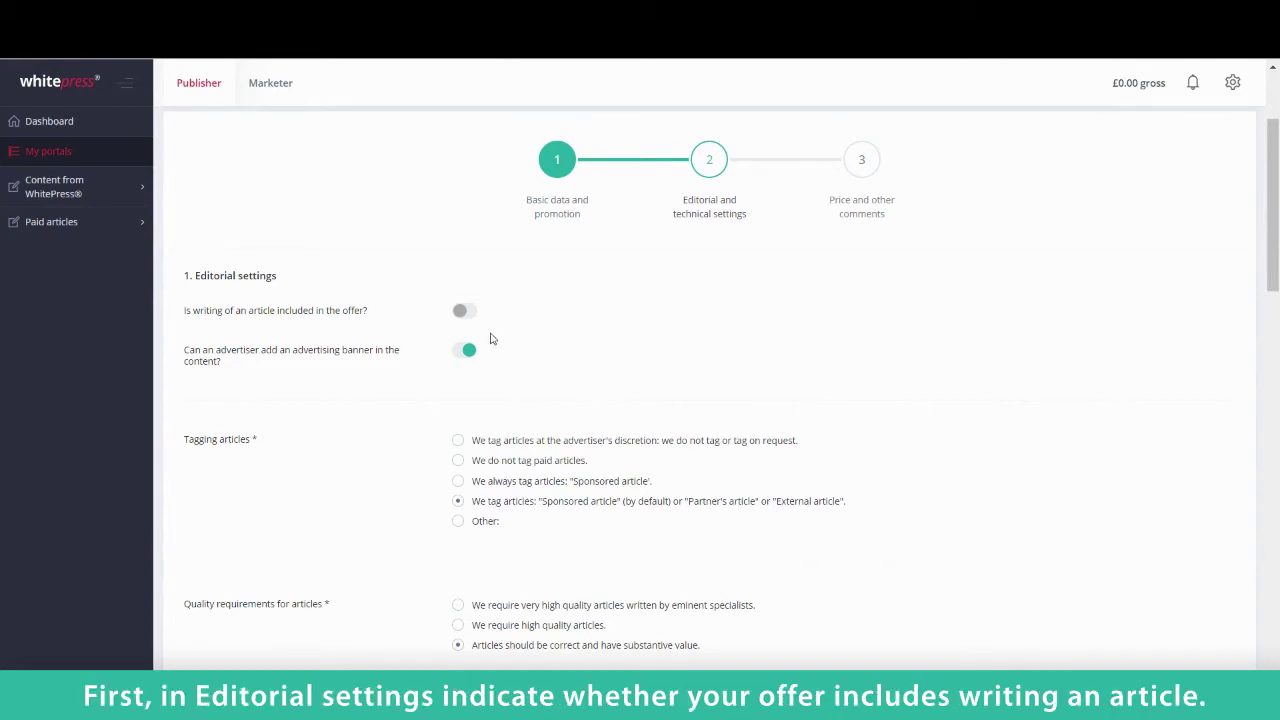
# Step: Try including article writing in the offer with a preparation deadline, and switch that option back off
pyautogui.click(460, 313)
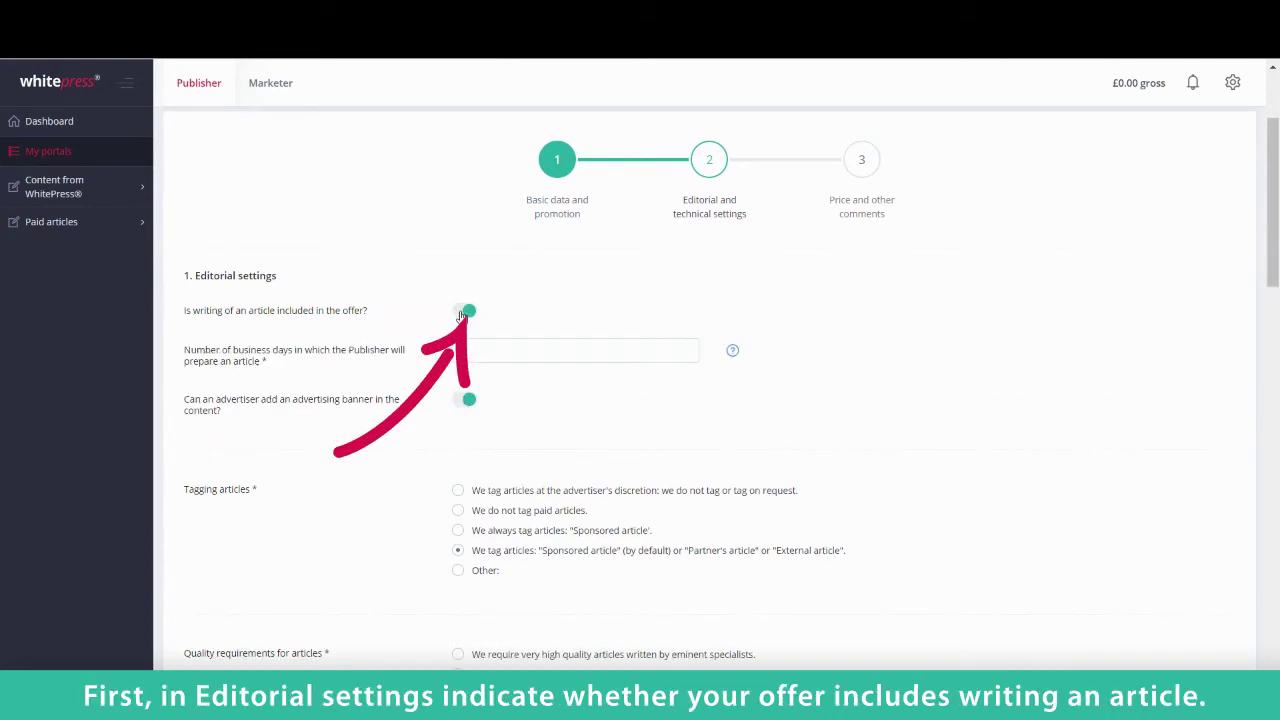
pyautogui.click(461, 314)
pyautogui.click(461, 314)
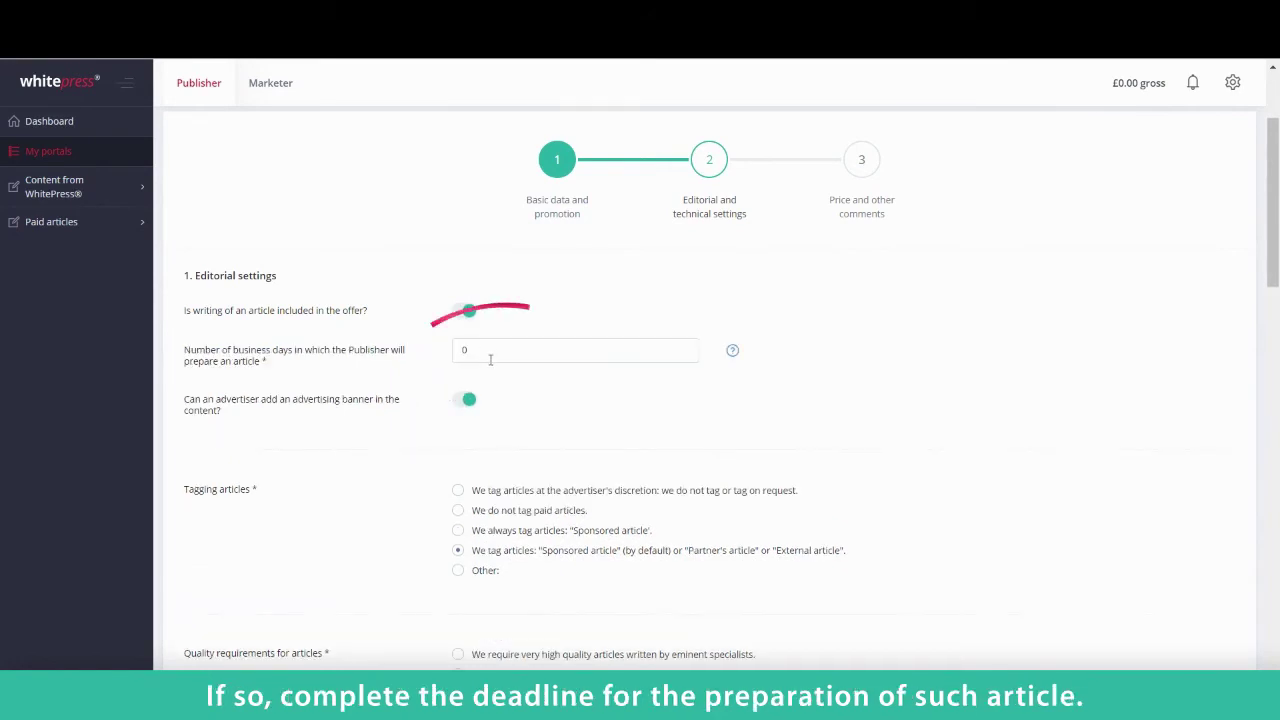
pyautogui.click(490, 359)
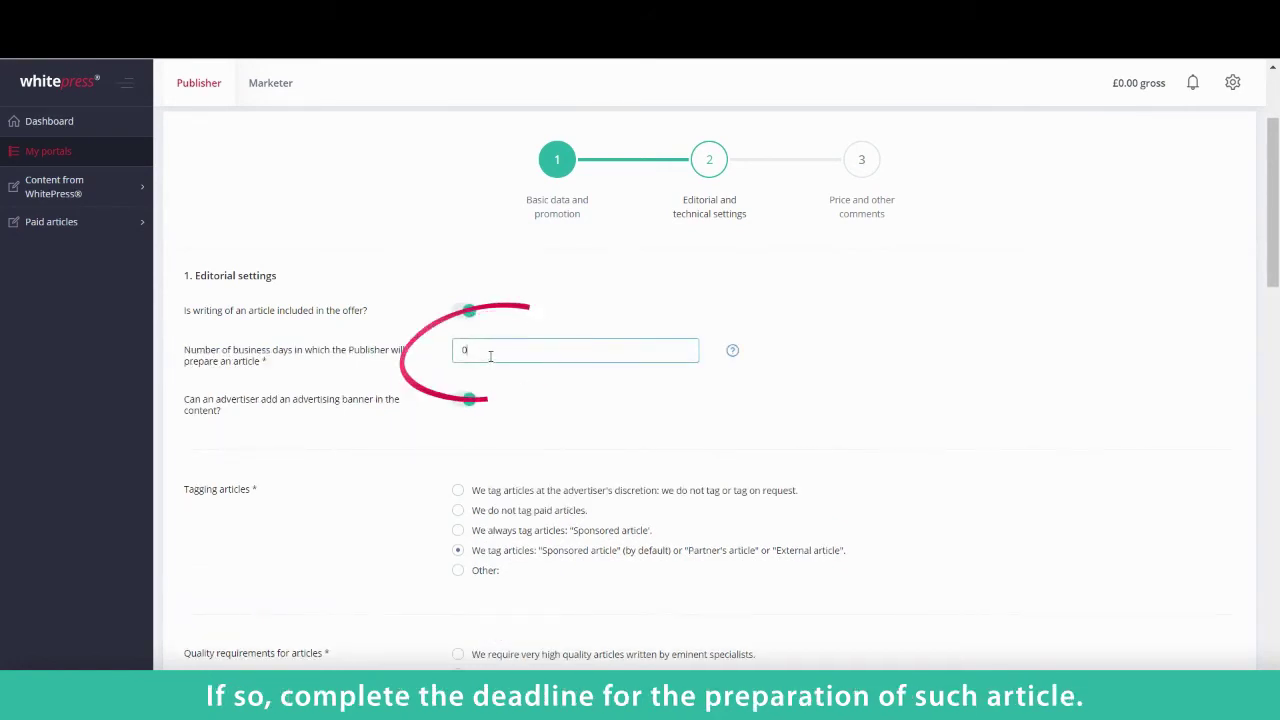
pyautogui.click(476, 313)
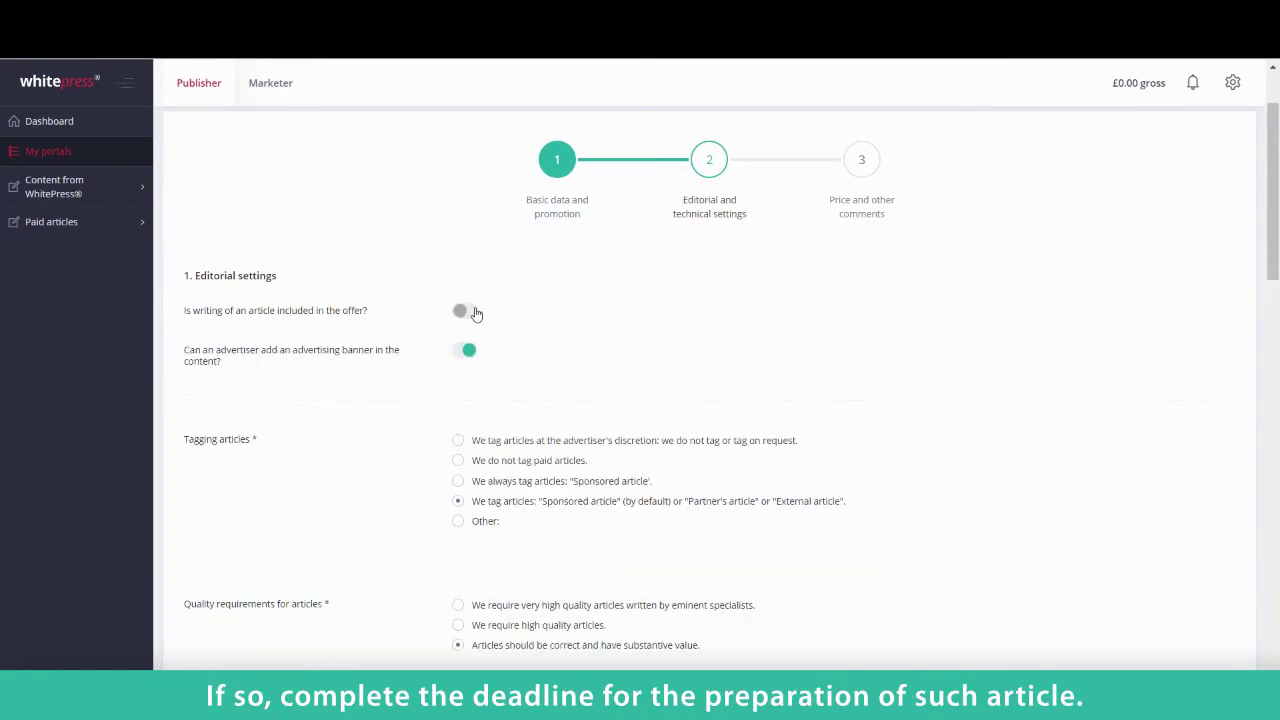
# Step: Go through the tagging, quality and promotional character settings and specify that the article should contain images in the content
pyautogui.scroll(-1, 476, 313)
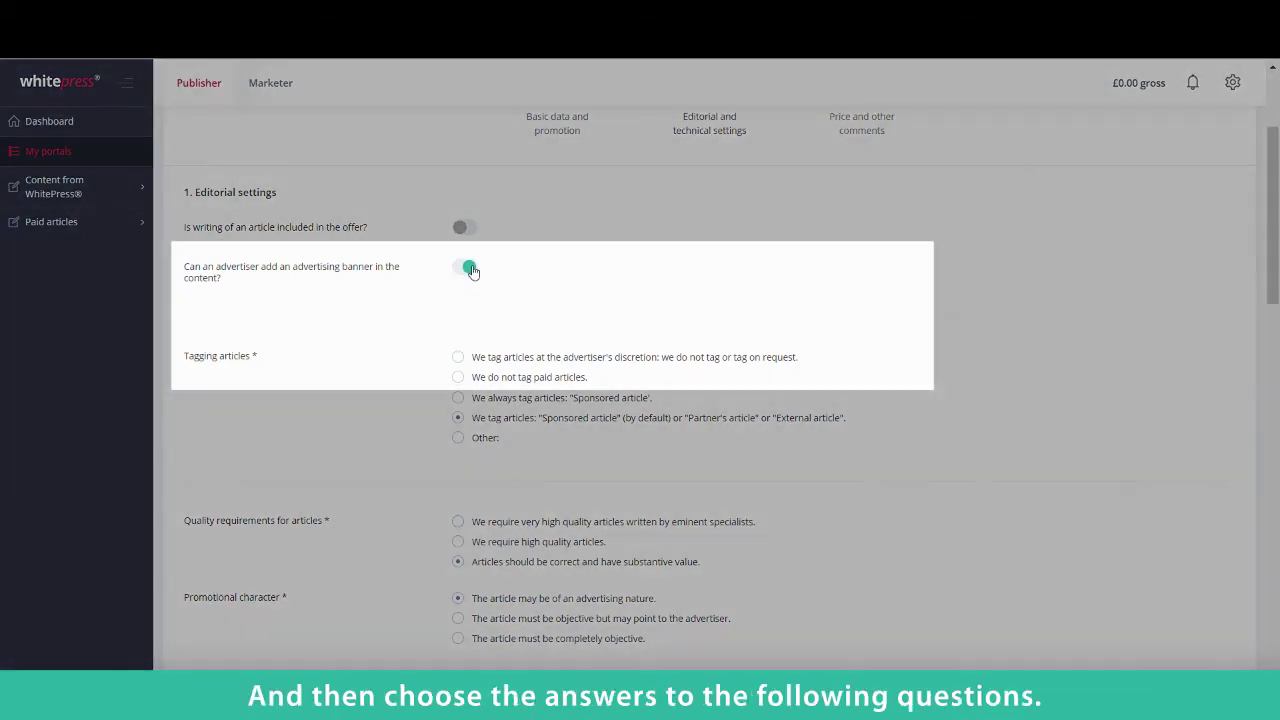
pyautogui.scroll(-1, 515, 320)
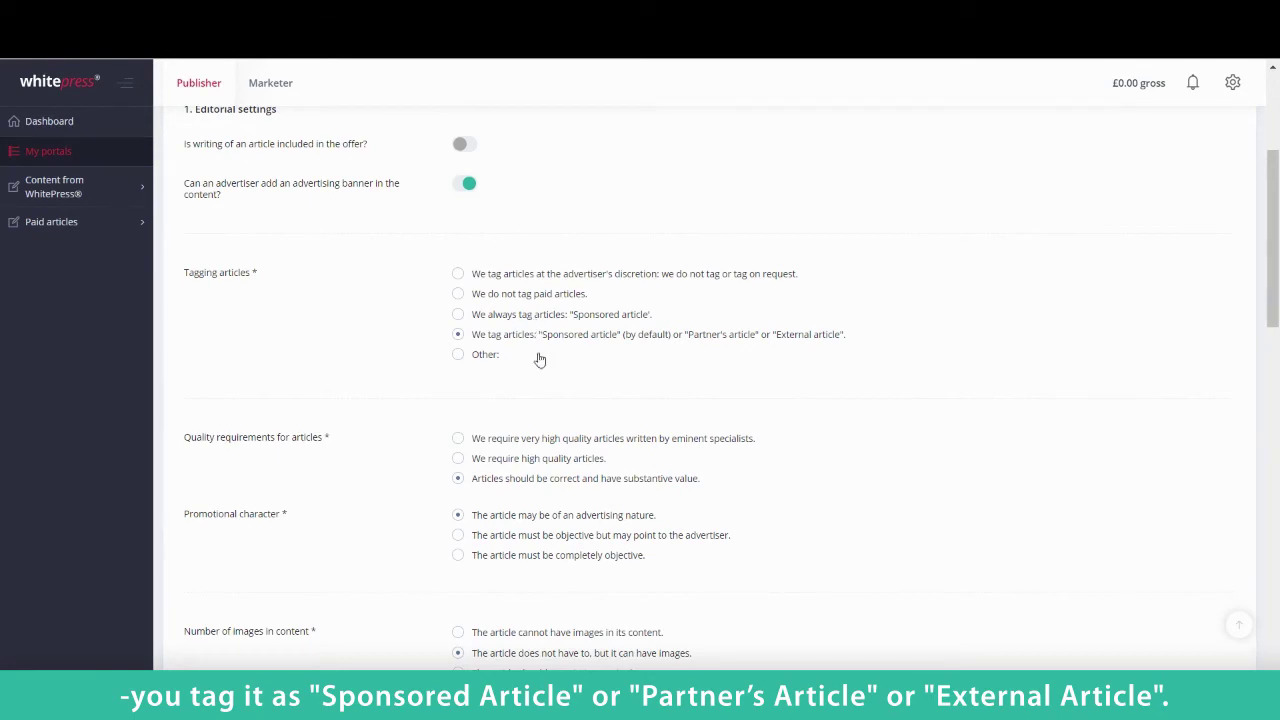
pyautogui.scroll(-1, 552, 382)
pyautogui.scroll(-1, 552, 382)
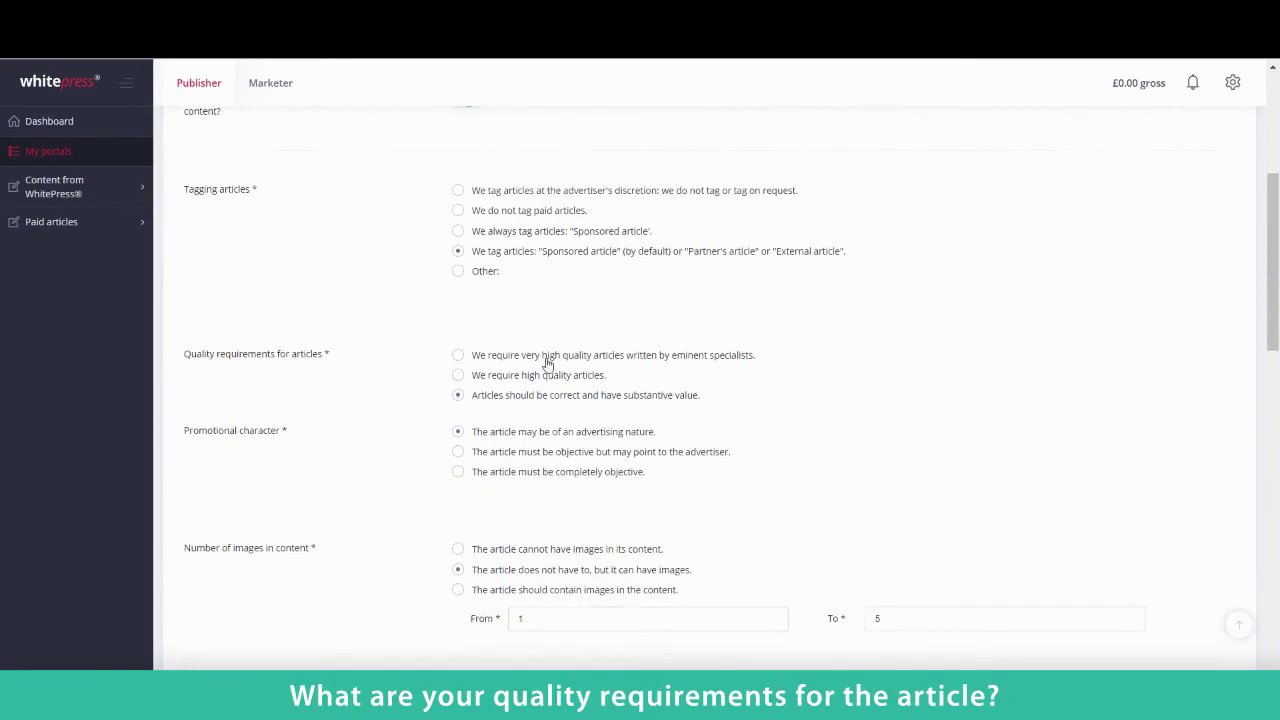
pyautogui.scroll(-1, 543, 354)
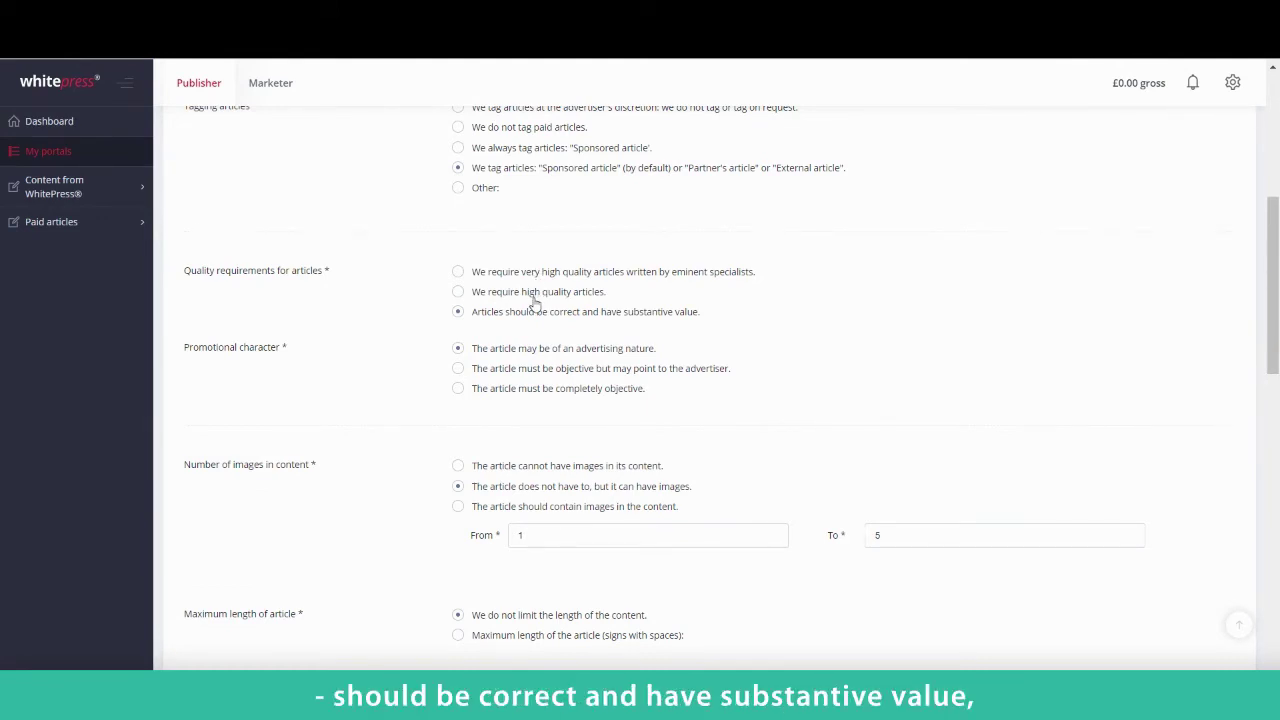
pyautogui.scroll(-2, 541, 189)
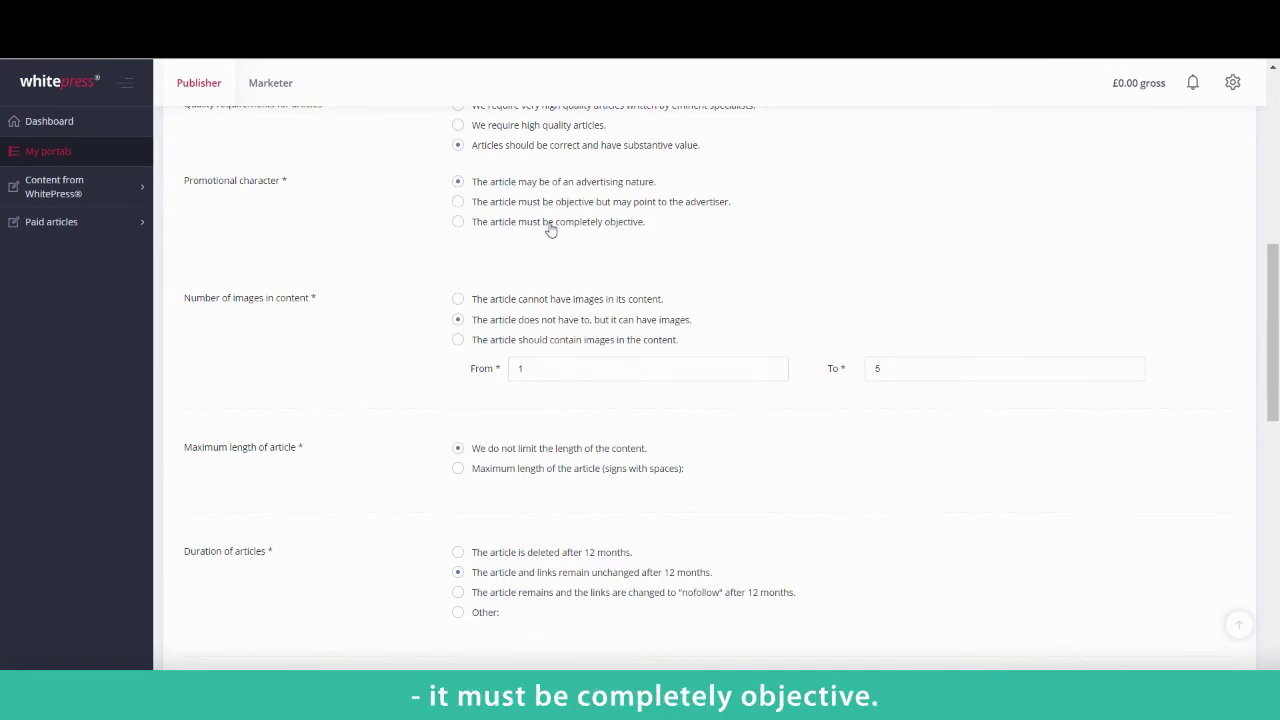
pyautogui.scroll(-1, 550, 230)
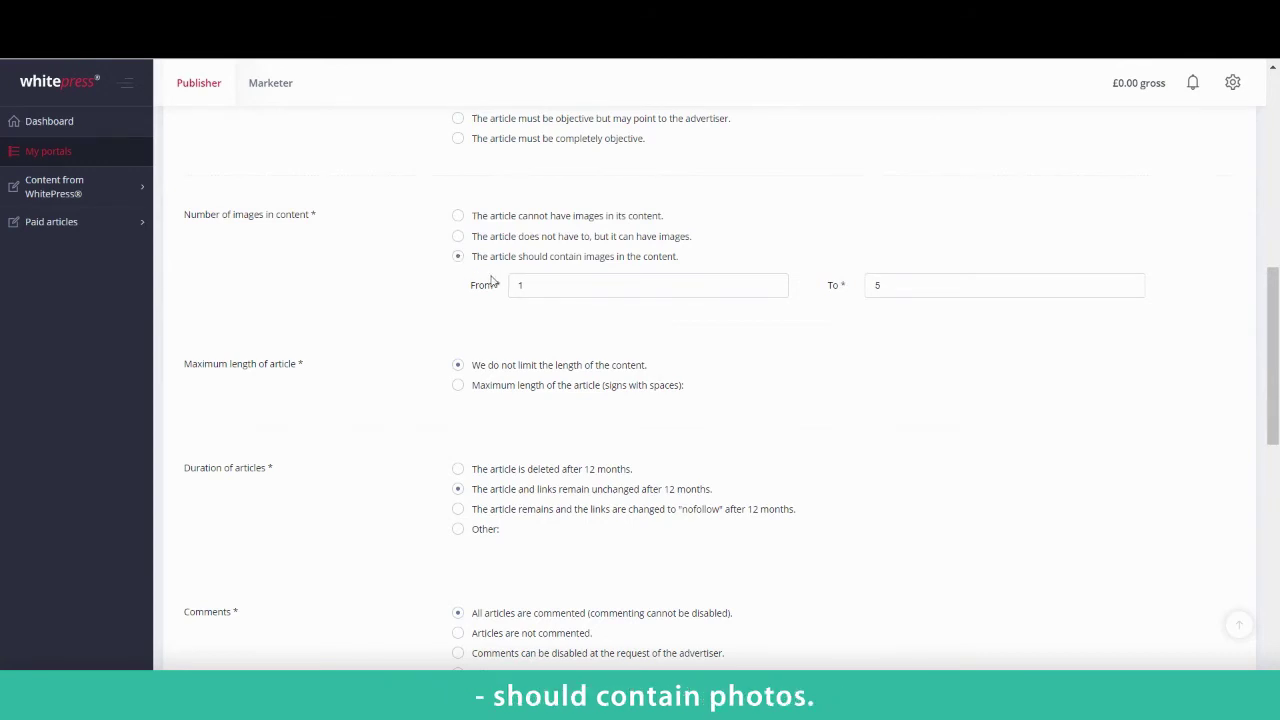
# Step: Try a maximum article length of 5000 signs with spaces, and return to not limiting the content length
pyautogui.scroll(-2, 491, 283)
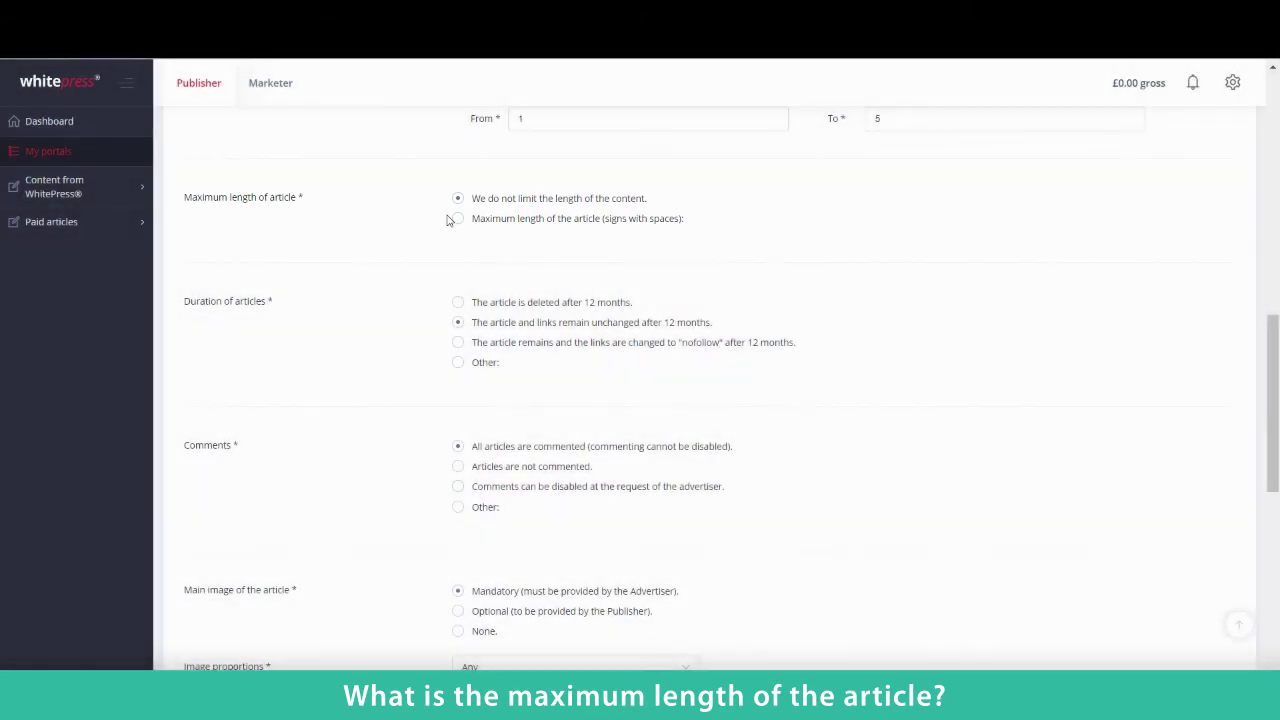
pyautogui.click(458, 219)
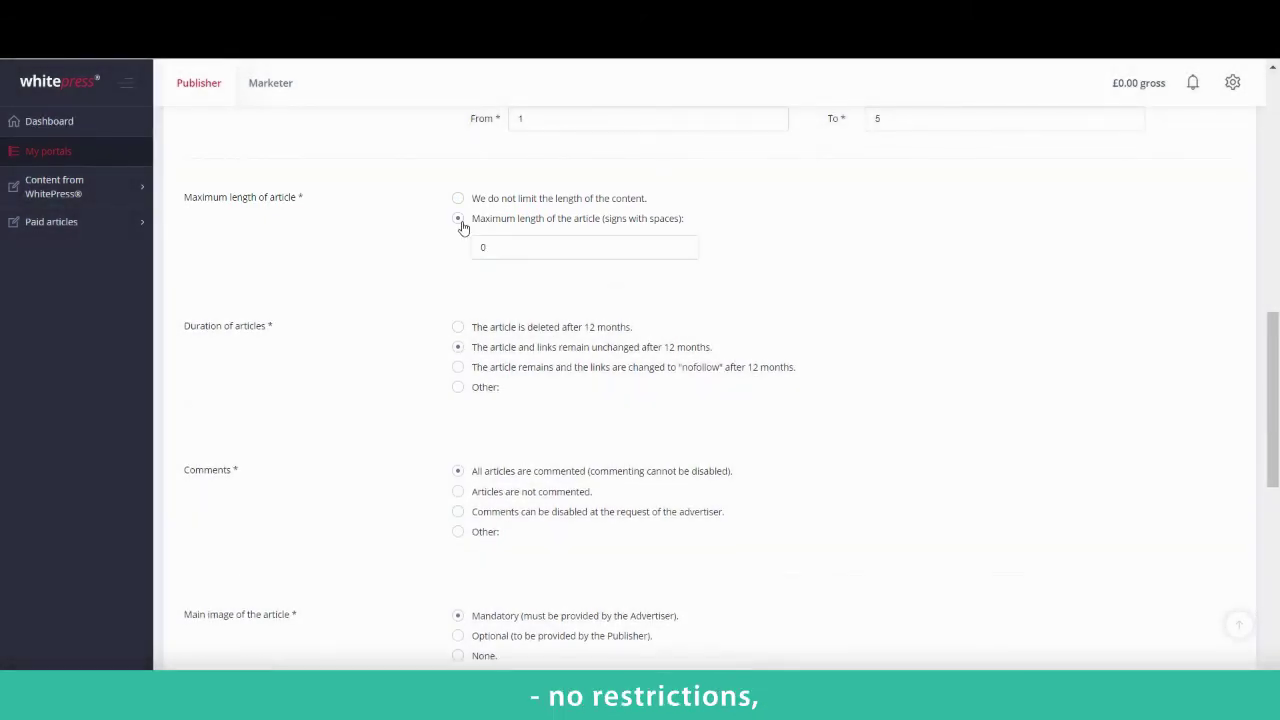
pyautogui.doubleClick(483, 247)
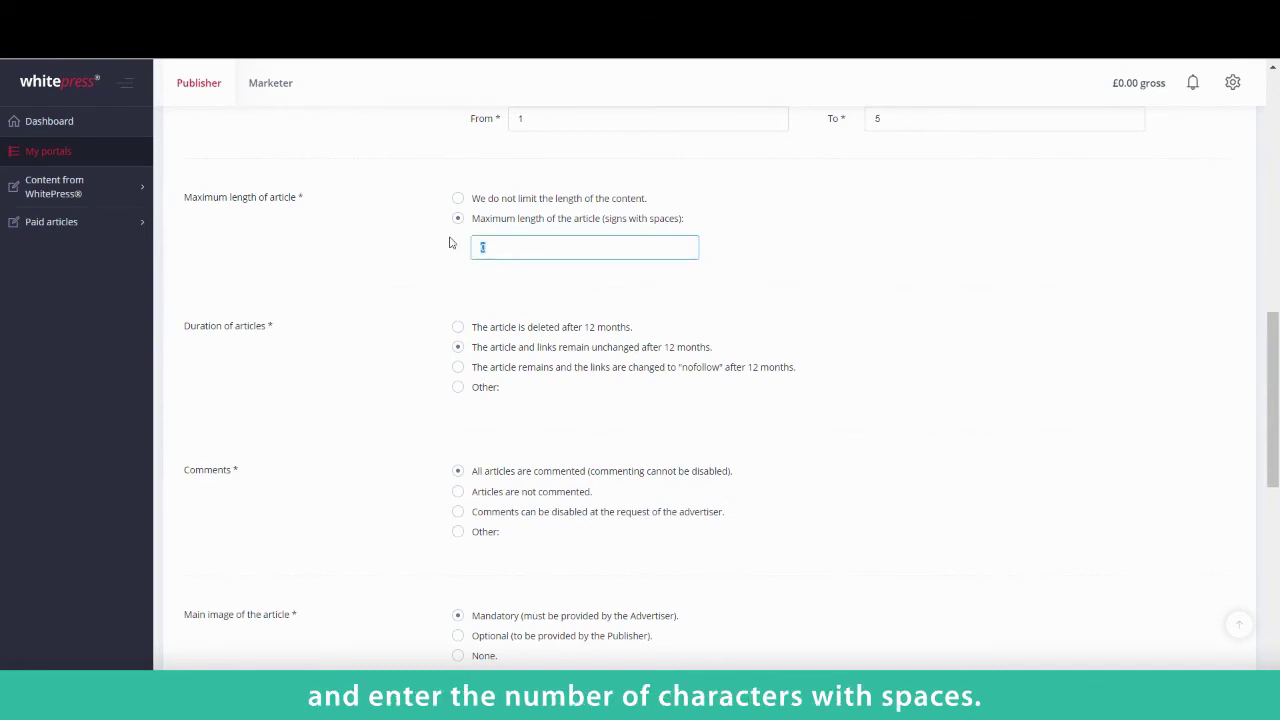
pyautogui.write('5000')
pyautogui.scroll(-1, 455, 322)
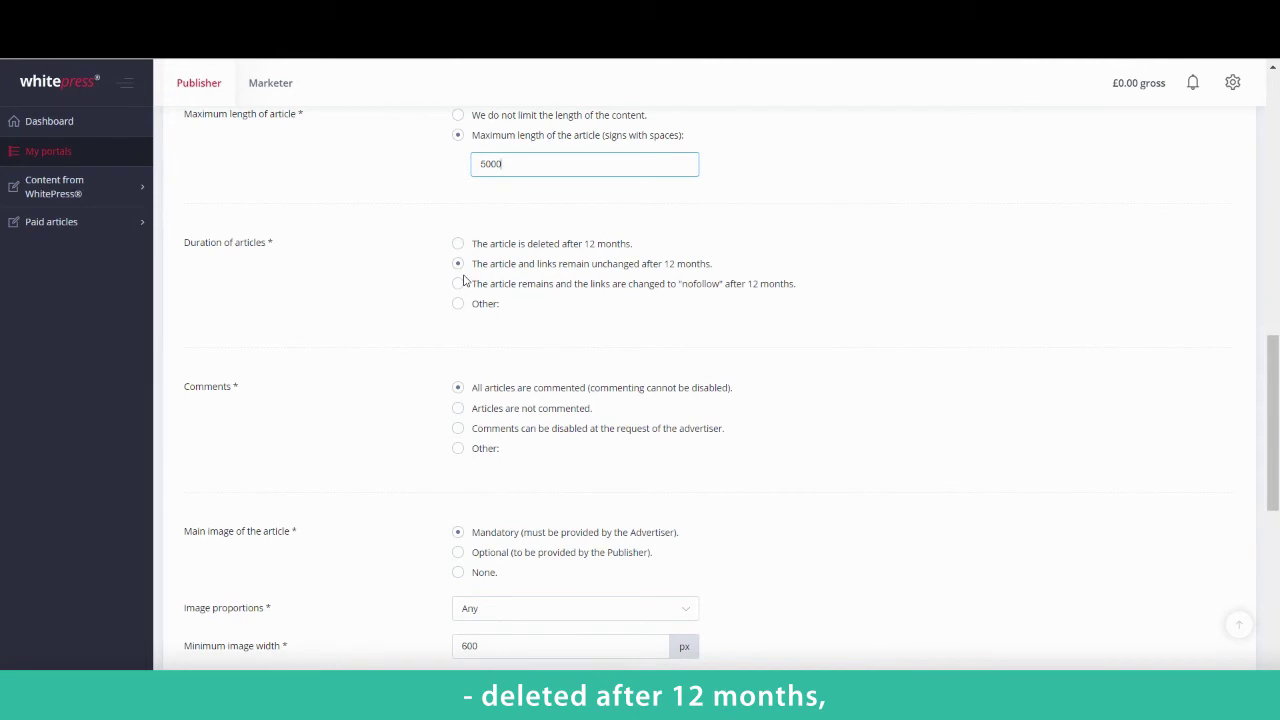
pyautogui.click(460, 140)
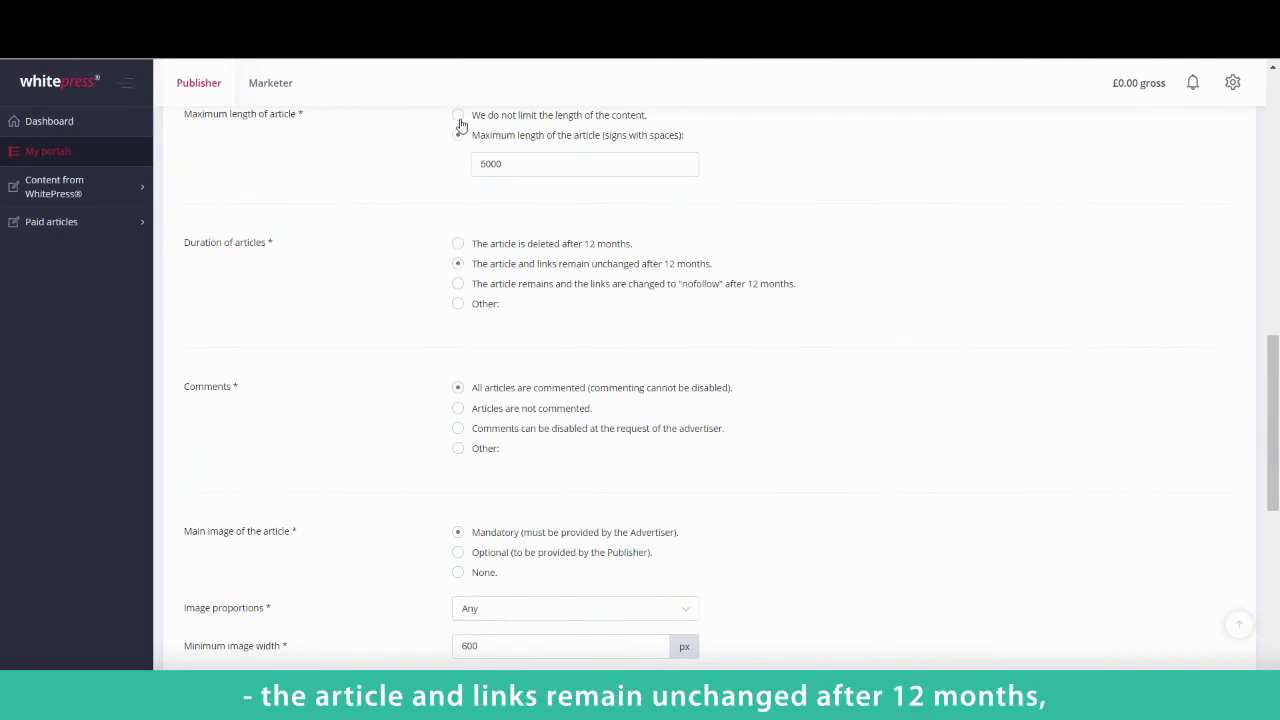
pyautogui.click(460, 119)
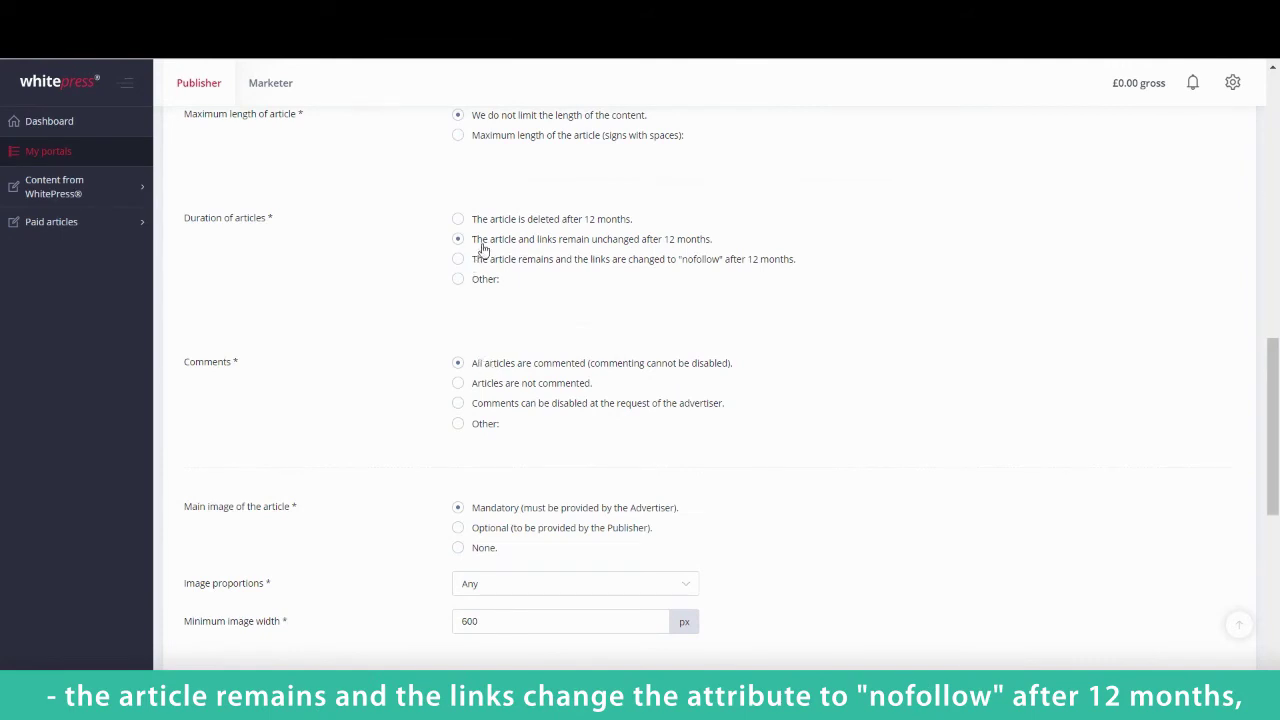
# Step: Examine the options for article duration, comments, main image, image proportions and minimum image width
pyautogui.scroll(-1, 495, 263)
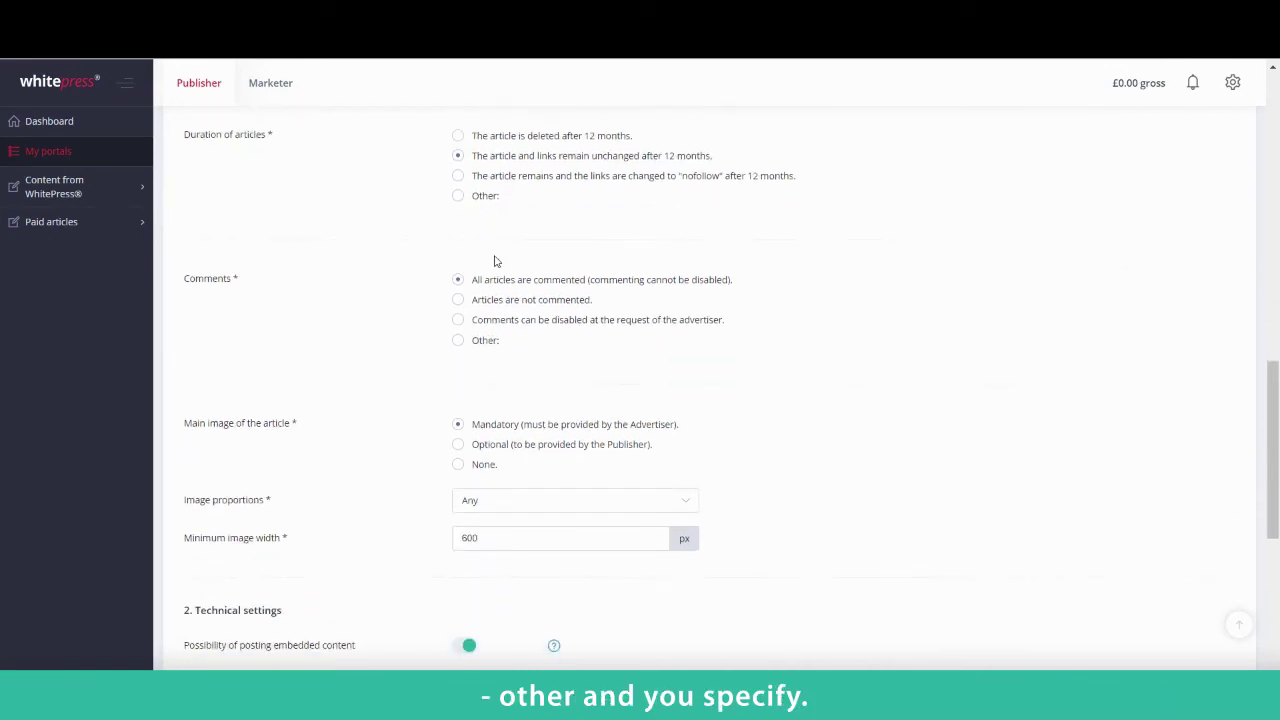
pyautogui.scroll(-1, 493, 260)
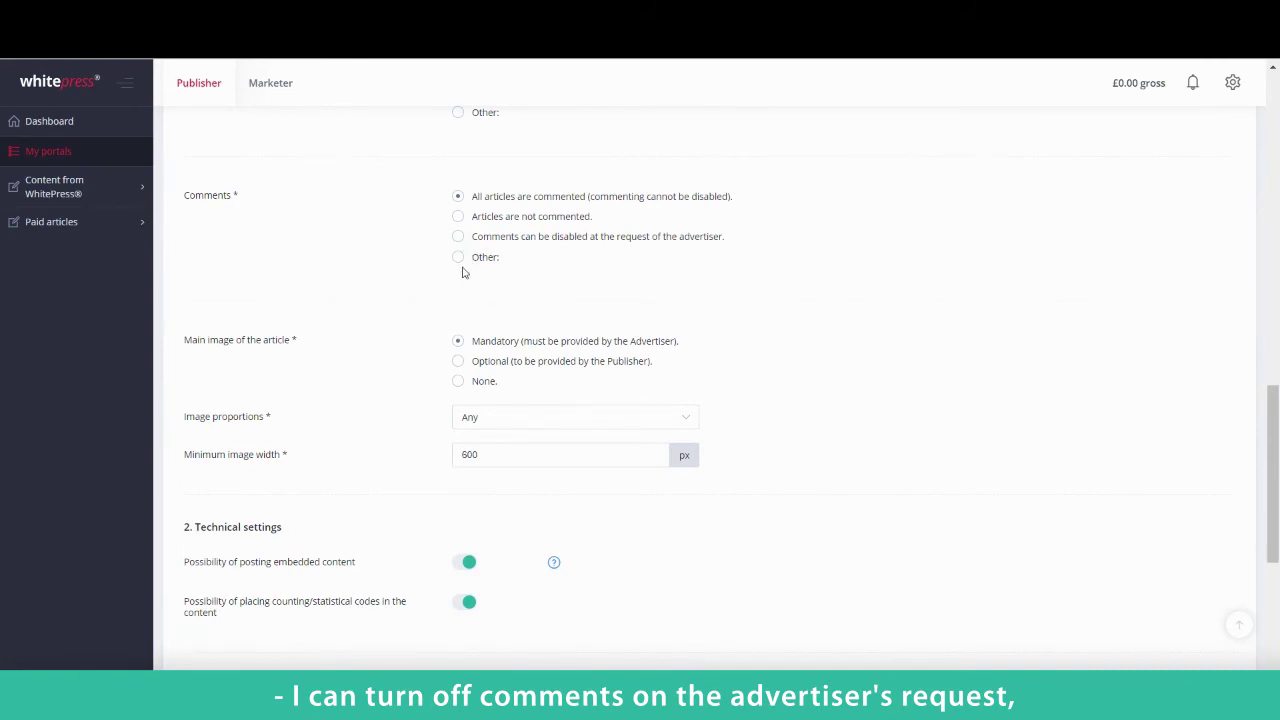
pyautogui.scroll(-1, 462, 271)
pyautogui.scroll(-1, 433, 268)
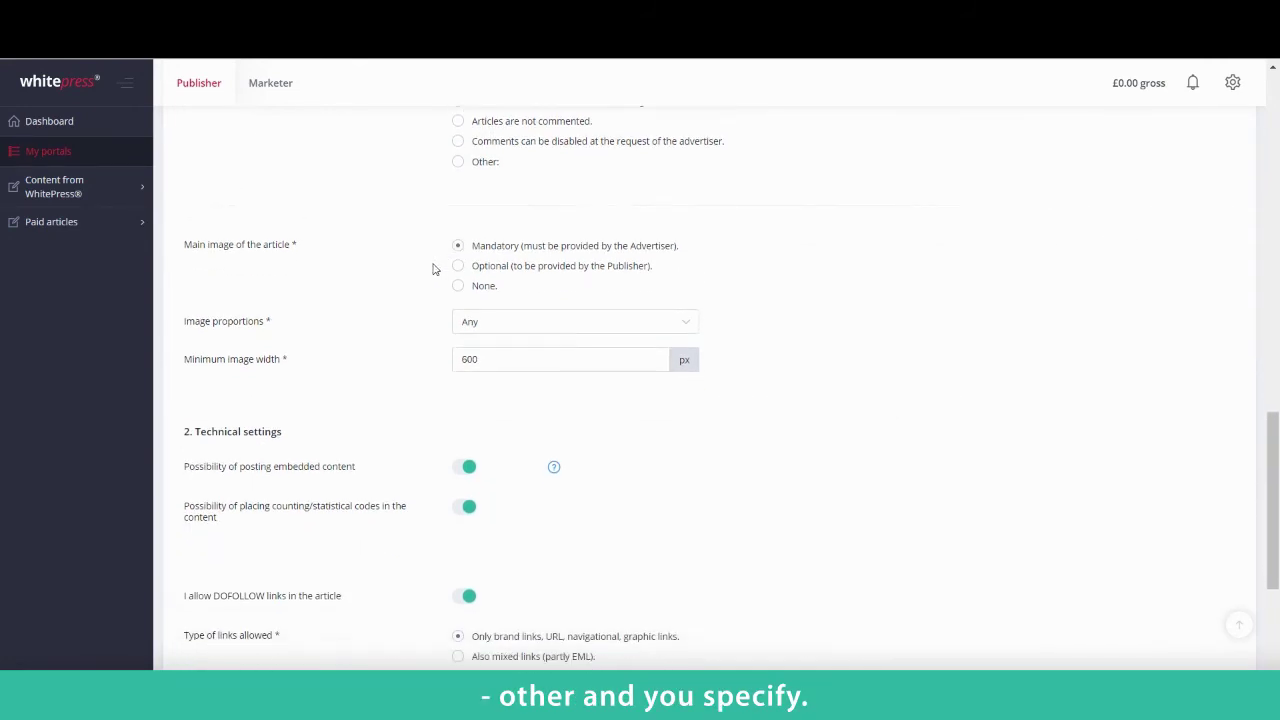
pyautogui.scroll(-1, 433, 268)
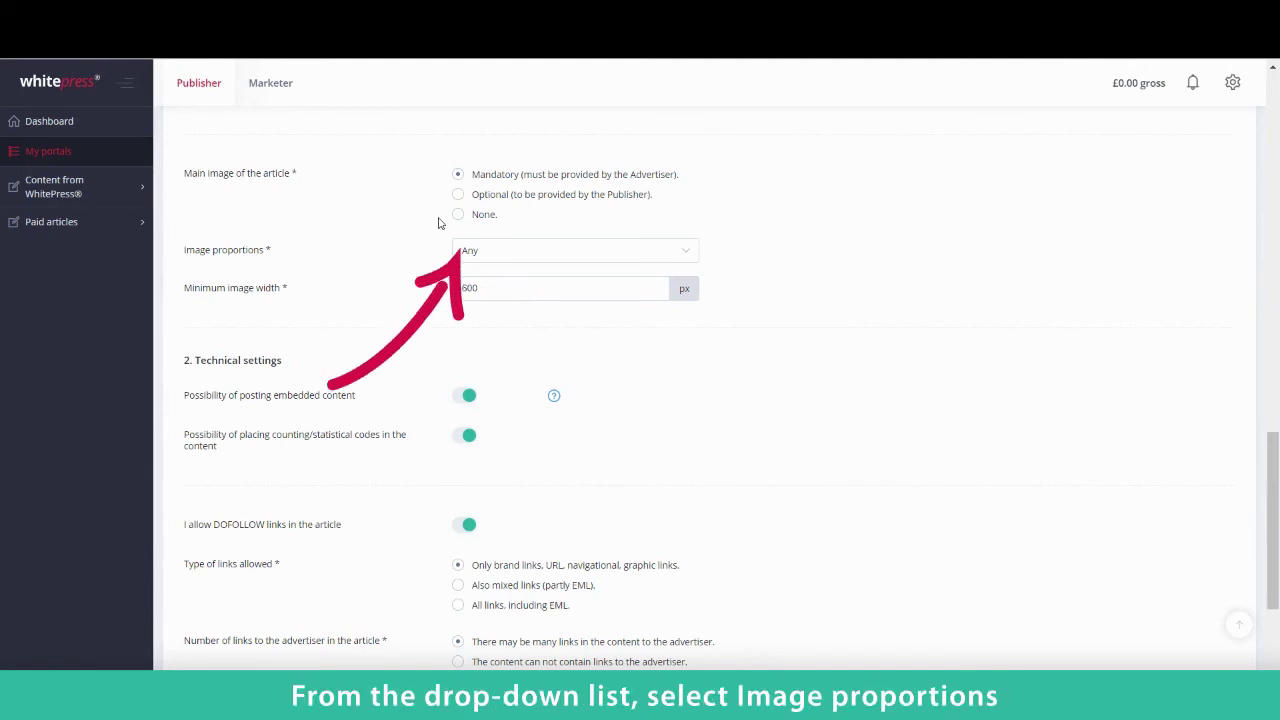
pyautogui.scroll(-1, 438, 222)
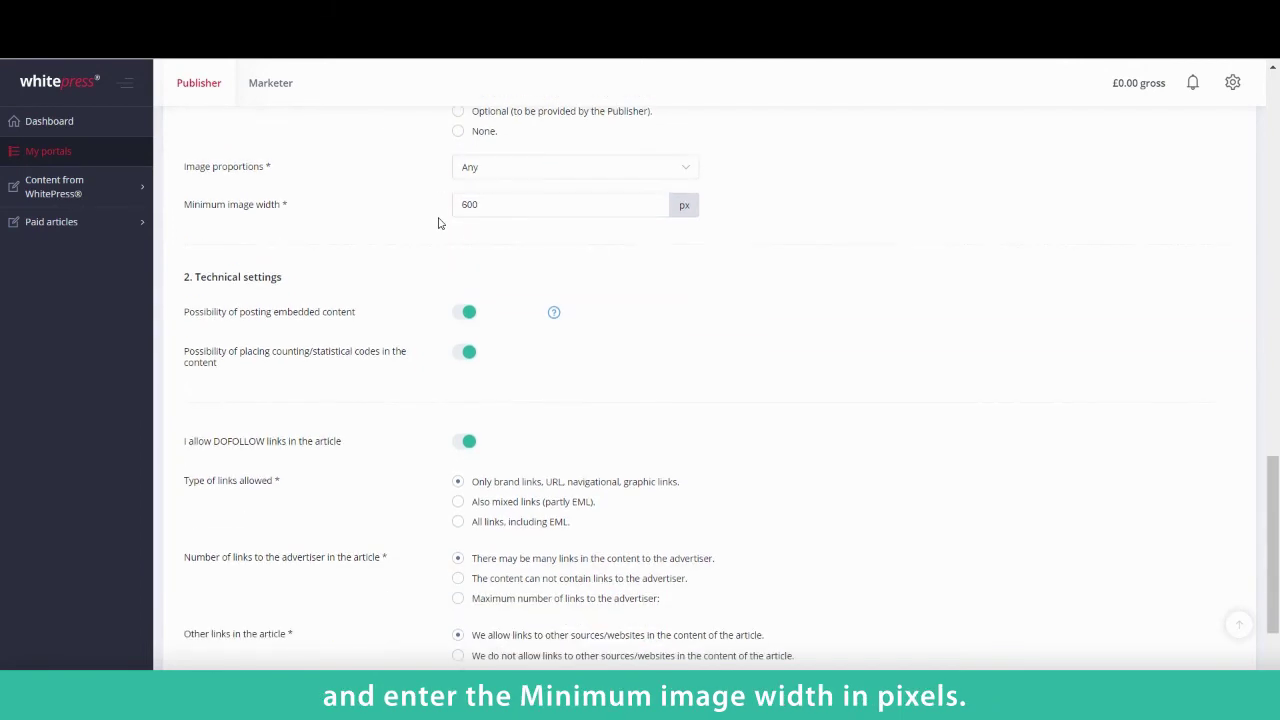
pyautogui.click(592, 208)
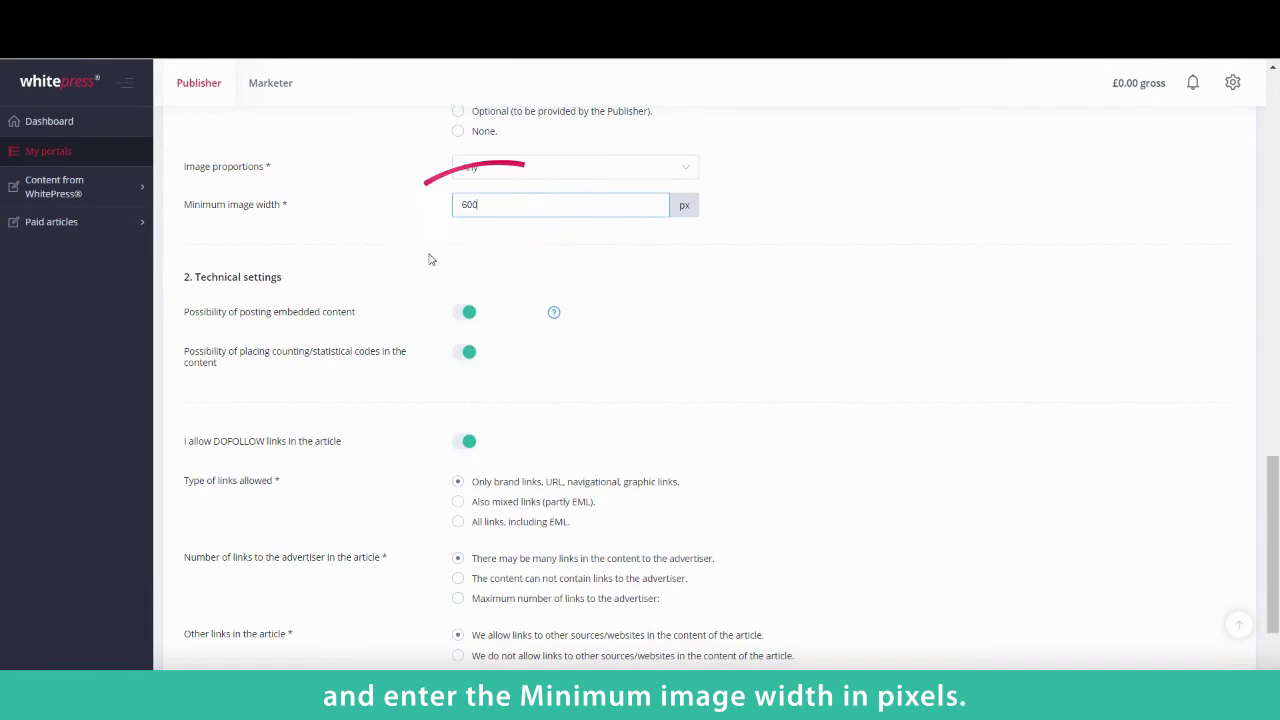
# Step: Switch the possibility of placing counting/statistical codes in the content off and back on in the technical settings
pyautogui.scroll(-2, 413, 262)
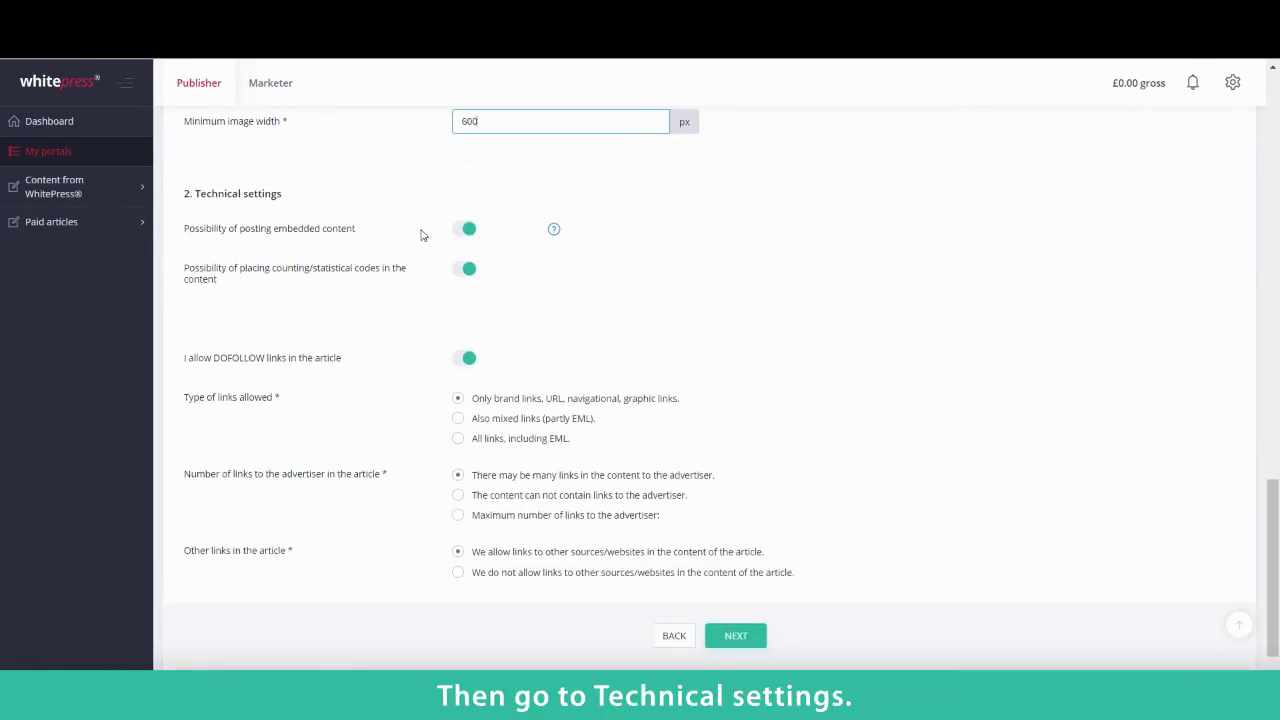
pyautogui.scroll(-1, 422, 235)
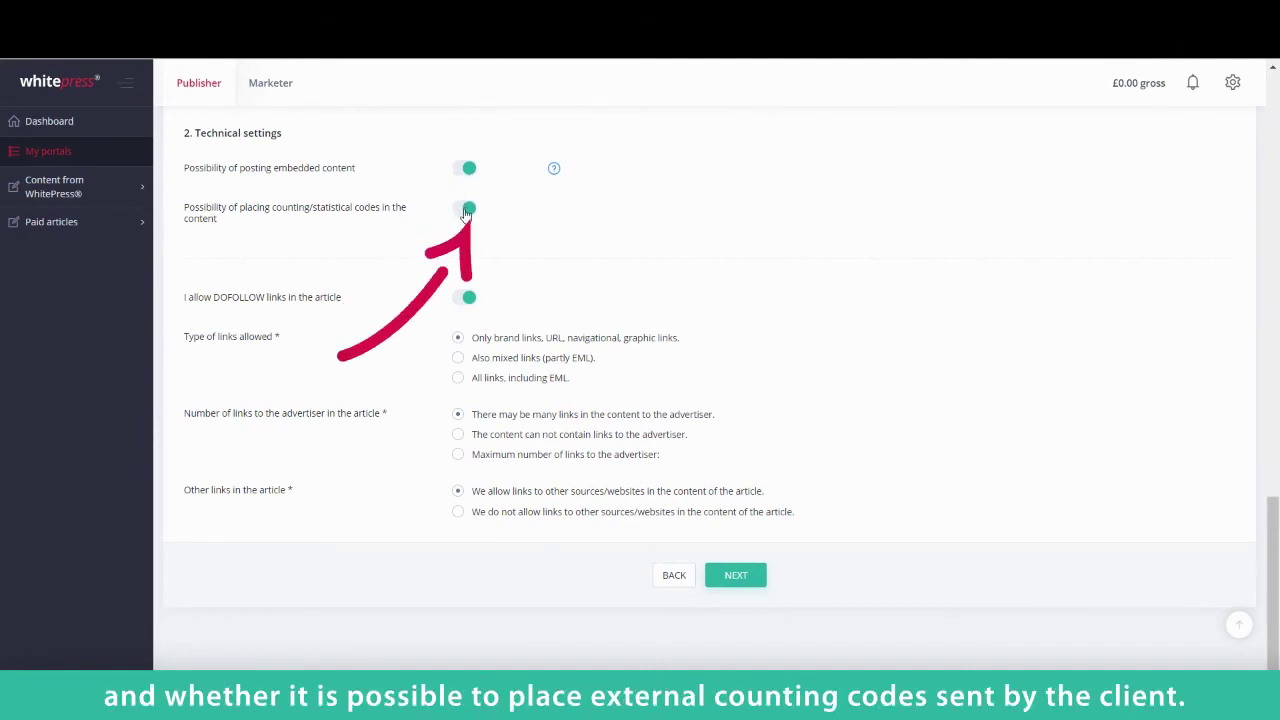
pyautogui.click(466, 212)
pyautogui.click(465, 211)
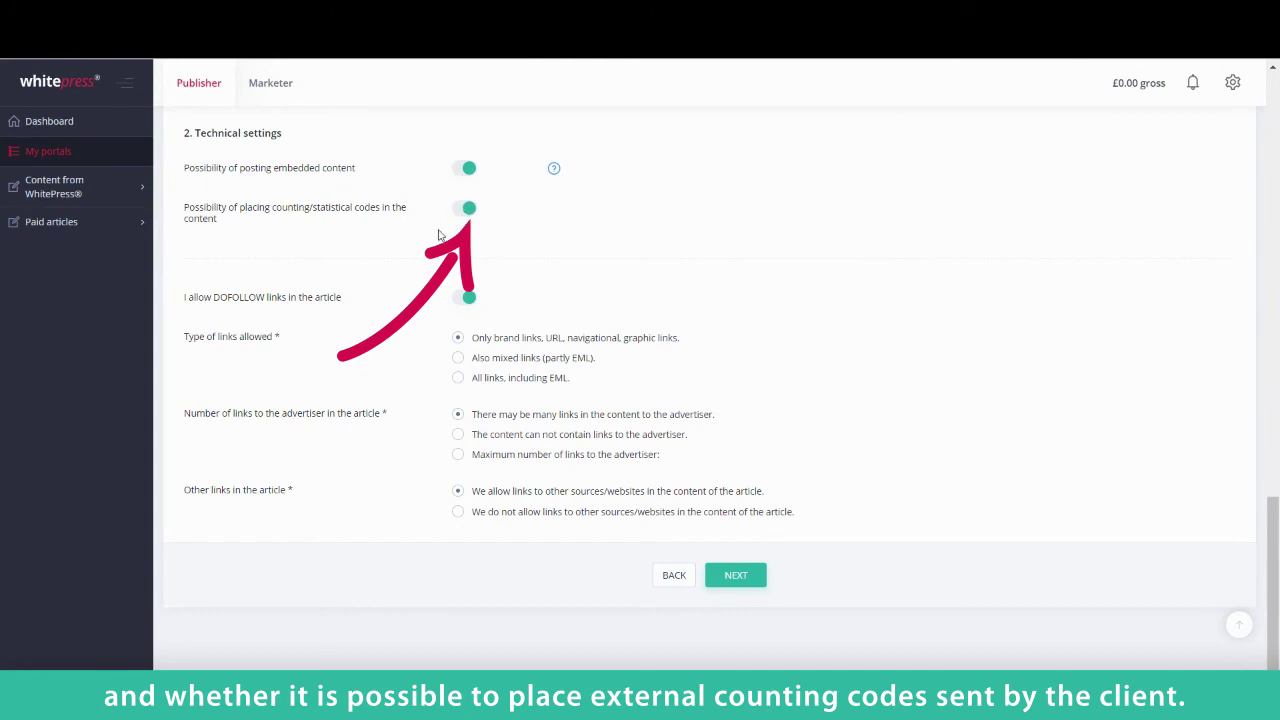
# Step: Allow DOFOLLOW links of all types, including EML, in the article and proceed to the price and other comments settings
pyautogui.click(455, 299)
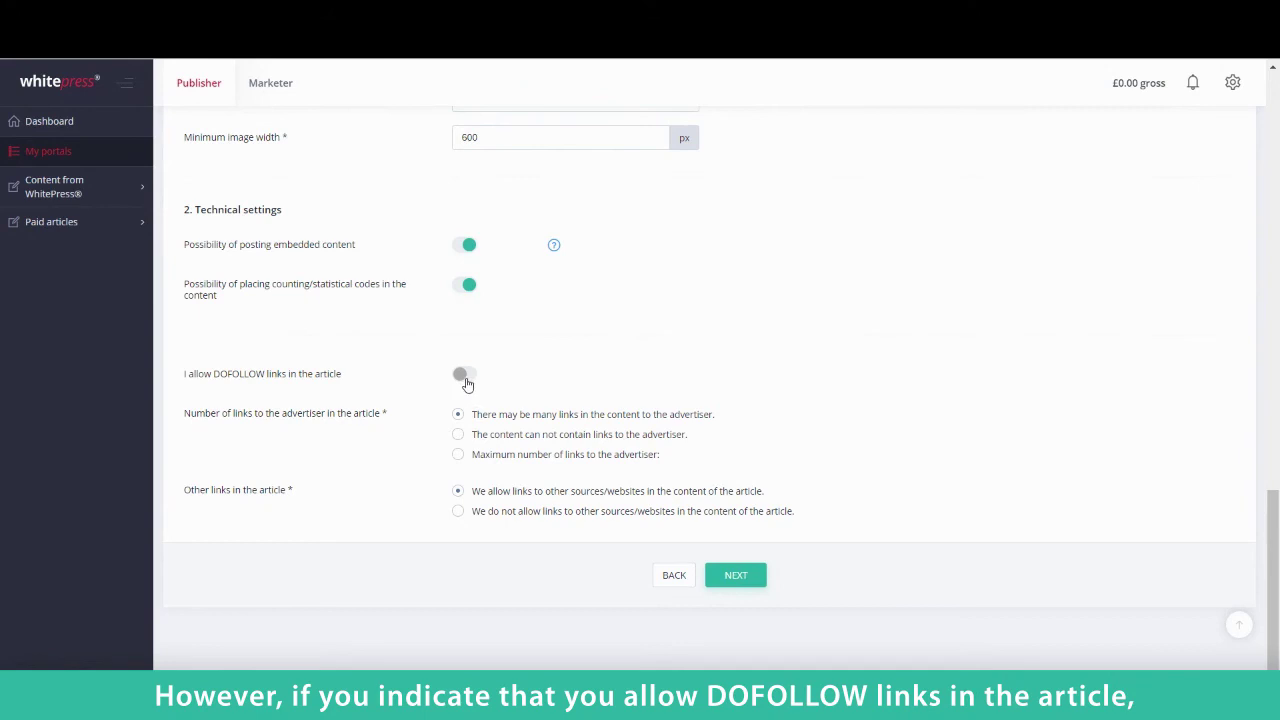
pyautogui.click(465, 379)
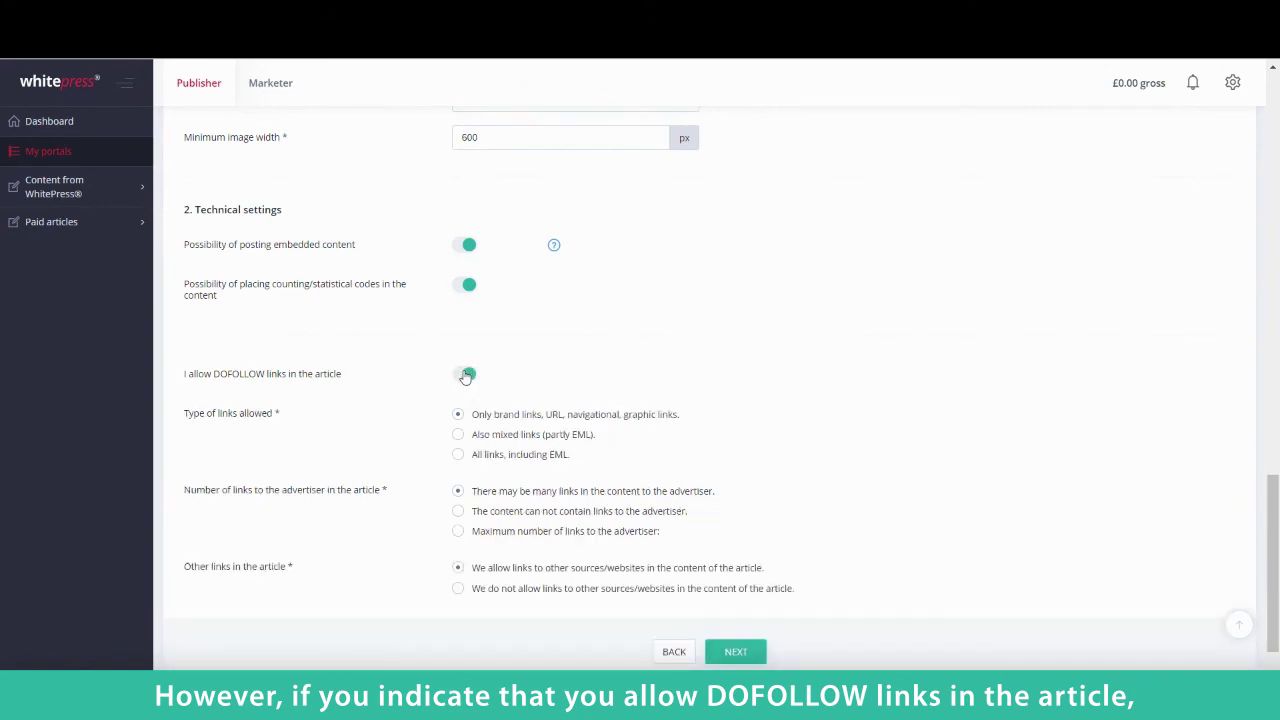
pyautogui.scroll(-1, 463, 376)
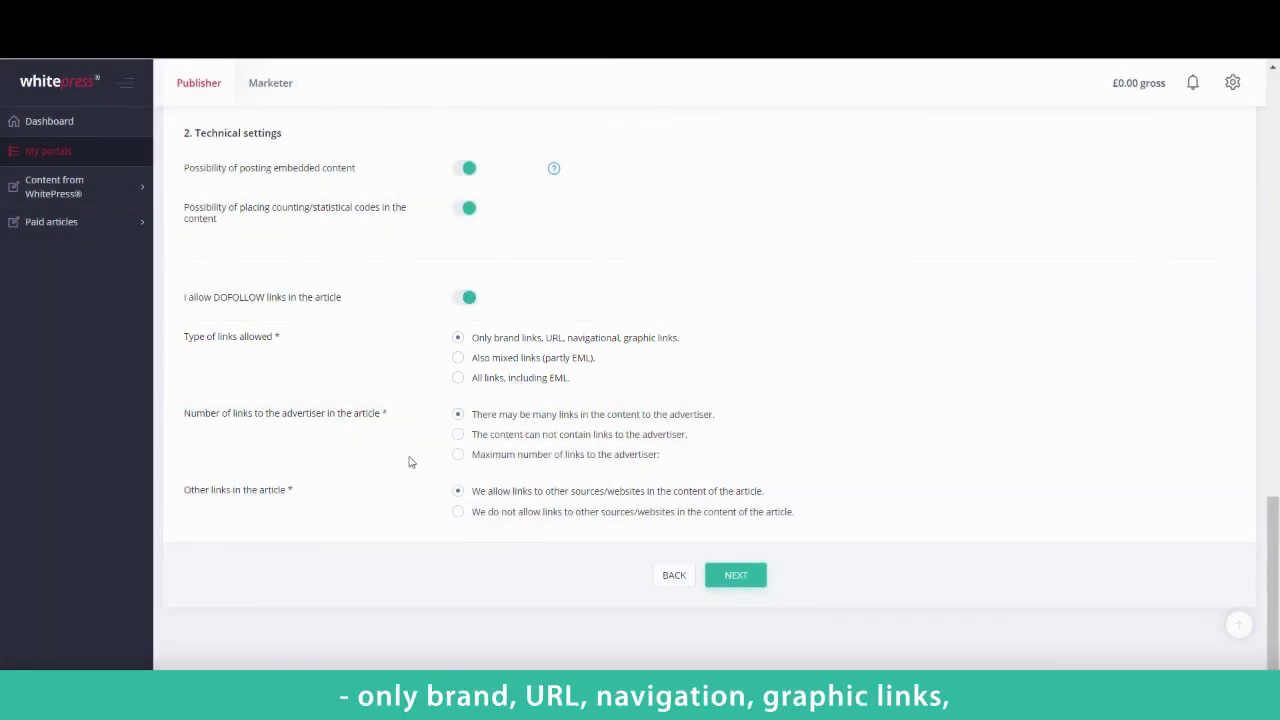
pyautogui.click(458, 377)
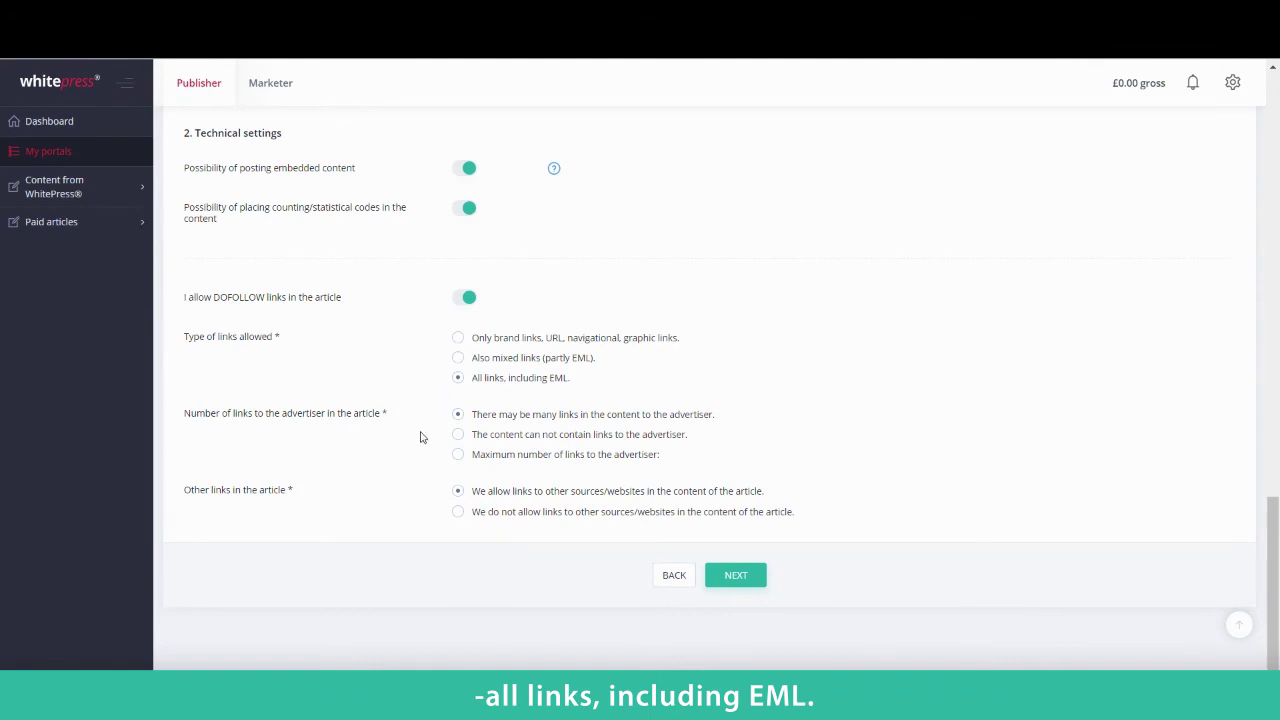
pyautogui.click(750, 576)
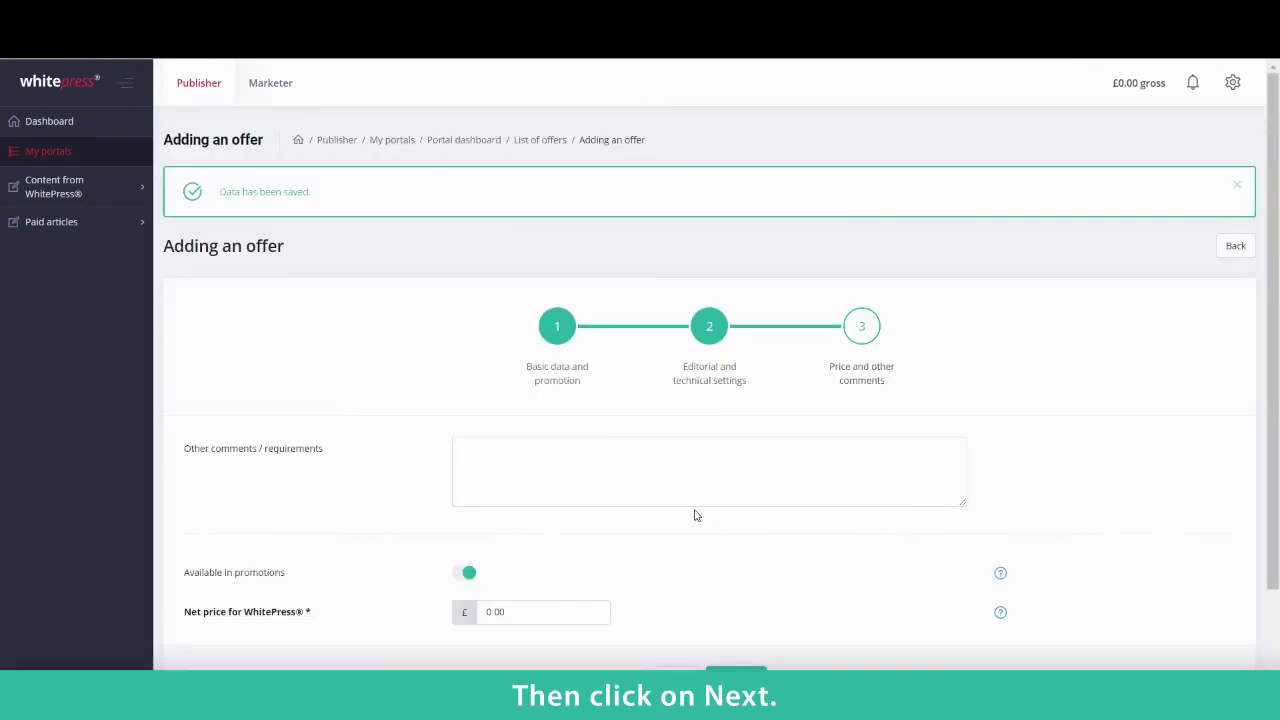
# Step: Set the net price for WhitePress to £50, leaving the other comments and requirements blank
pyautogui.scroll(-1, 697, 515)
pyautogui.click(662, 406)
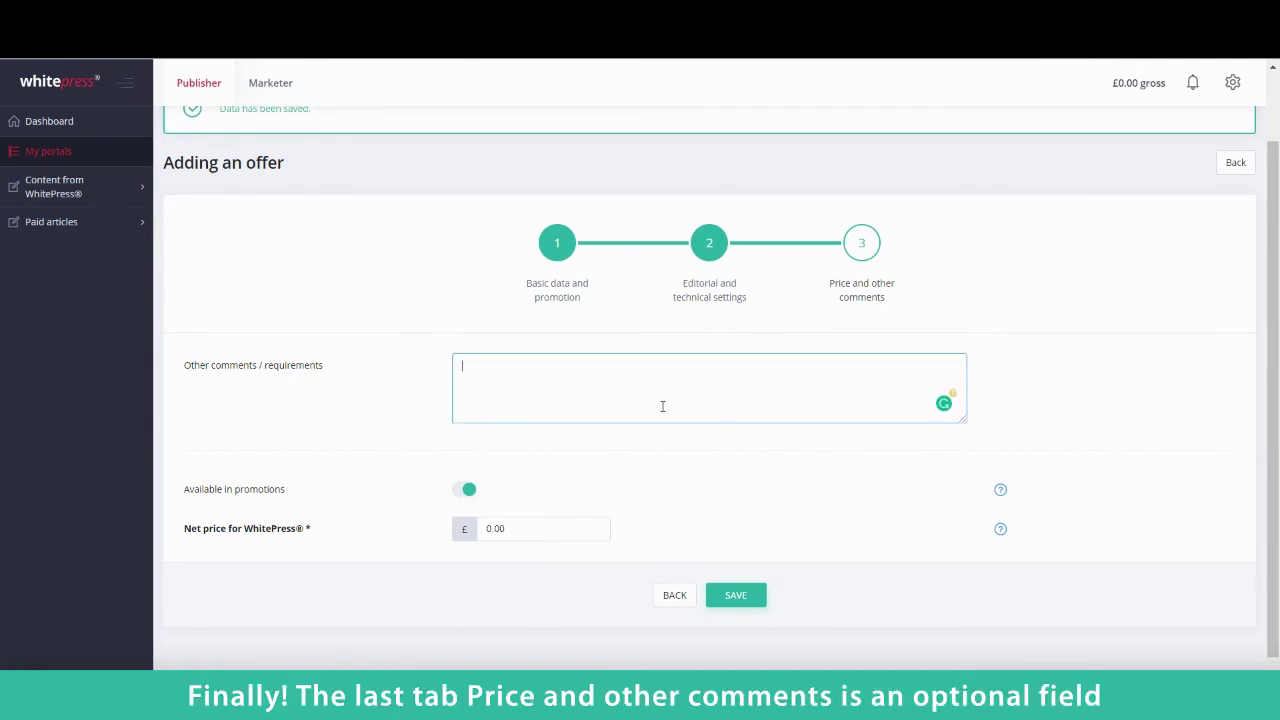
pyautogui.click(510, 531)
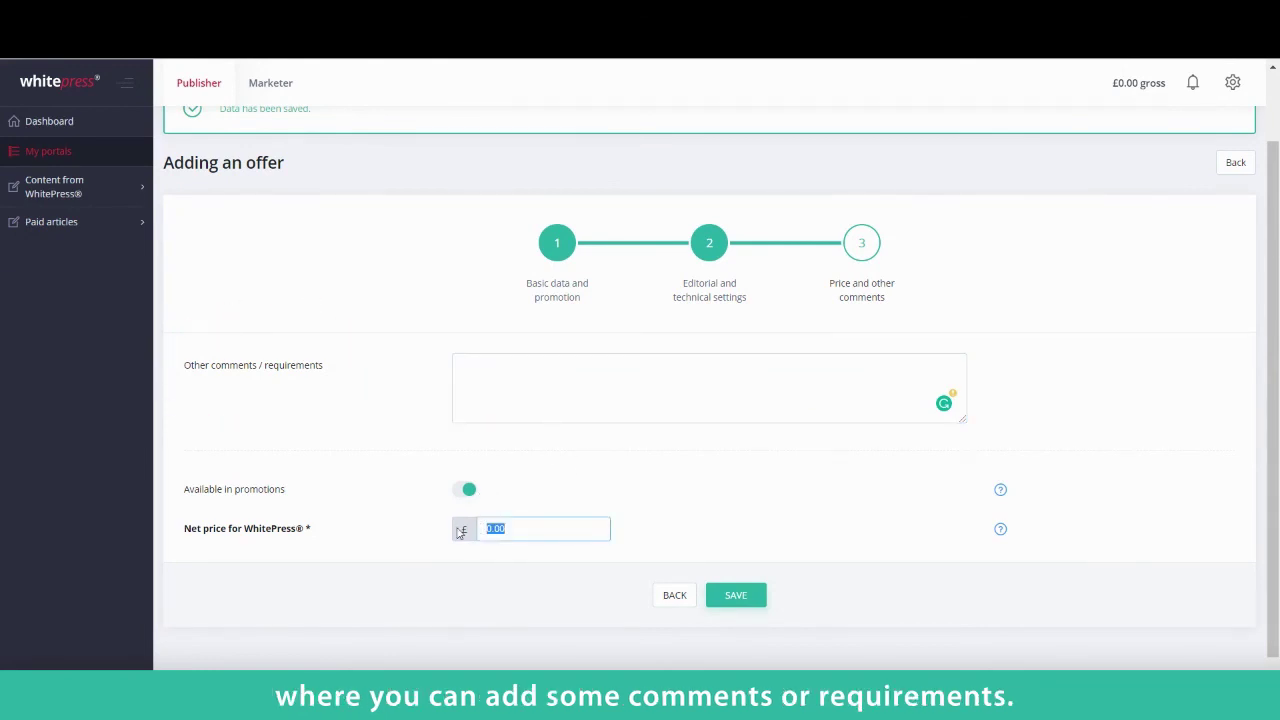
pyautogui.write('50')
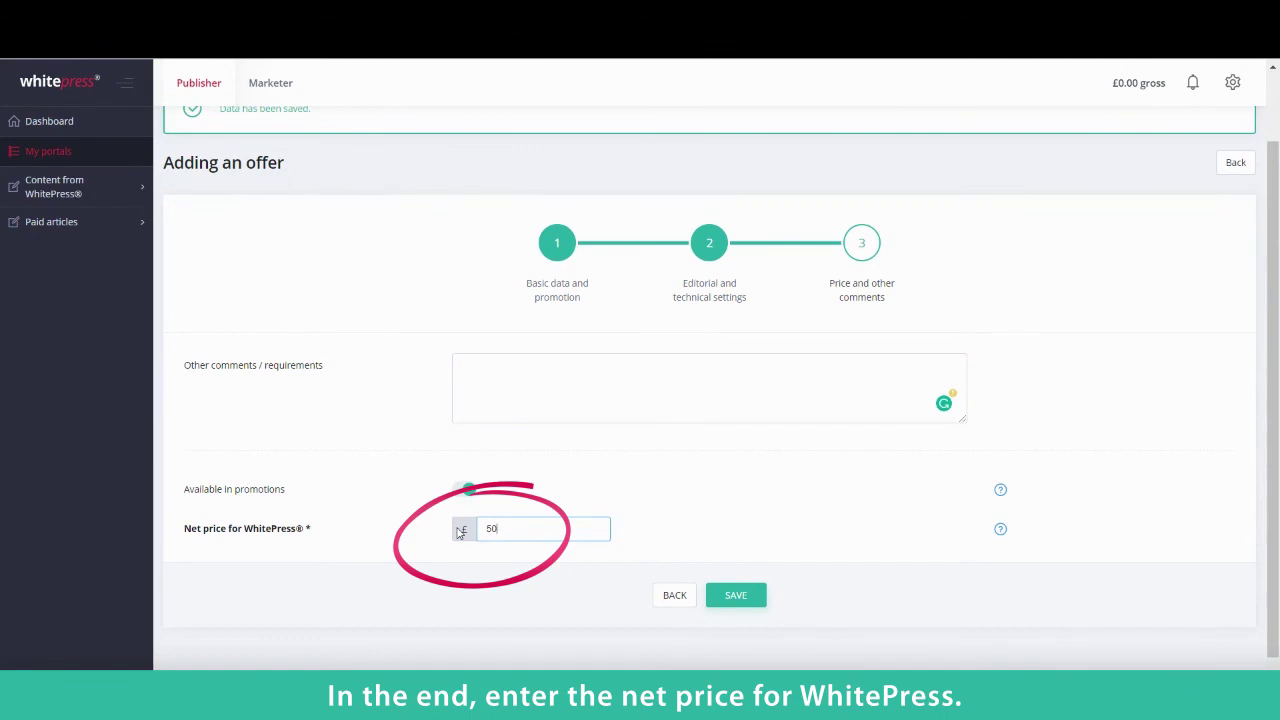
pyautogui.click(717, 538)
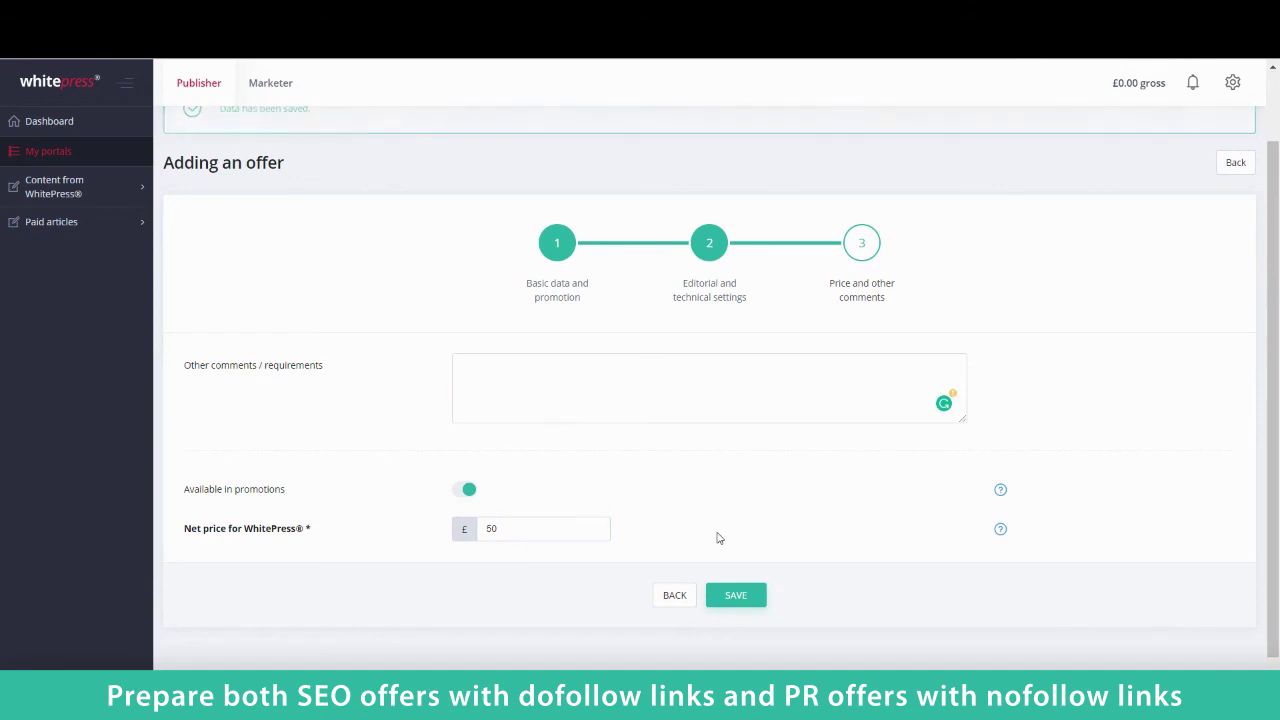
# Step: Save the offer and send the domain.com portal for verification
pyautogui.click(760, 577)
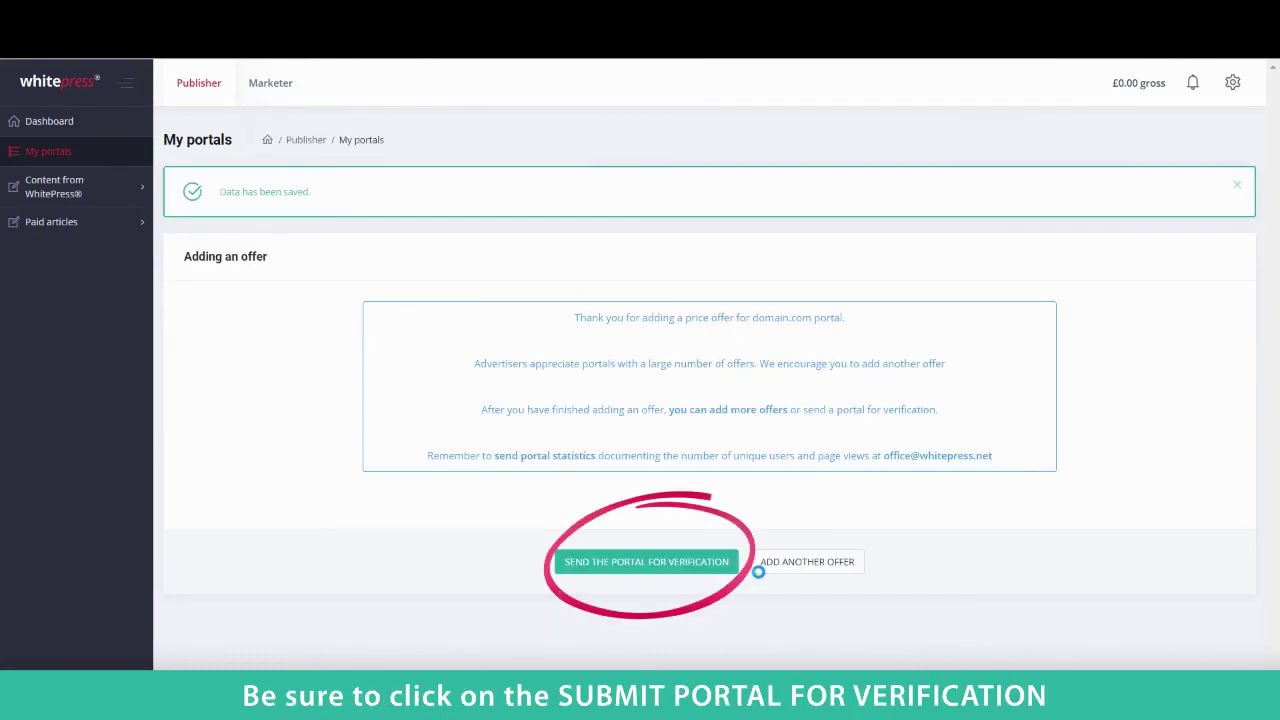
pyautogui.click(705, 562)
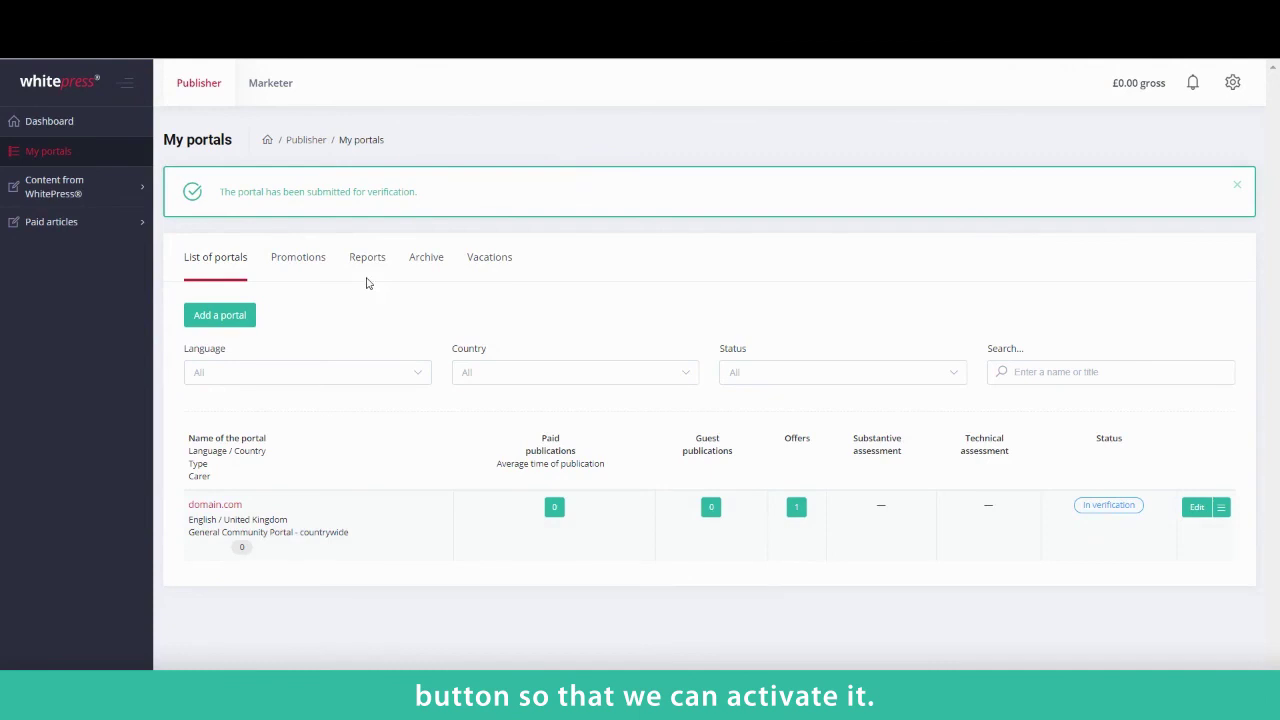